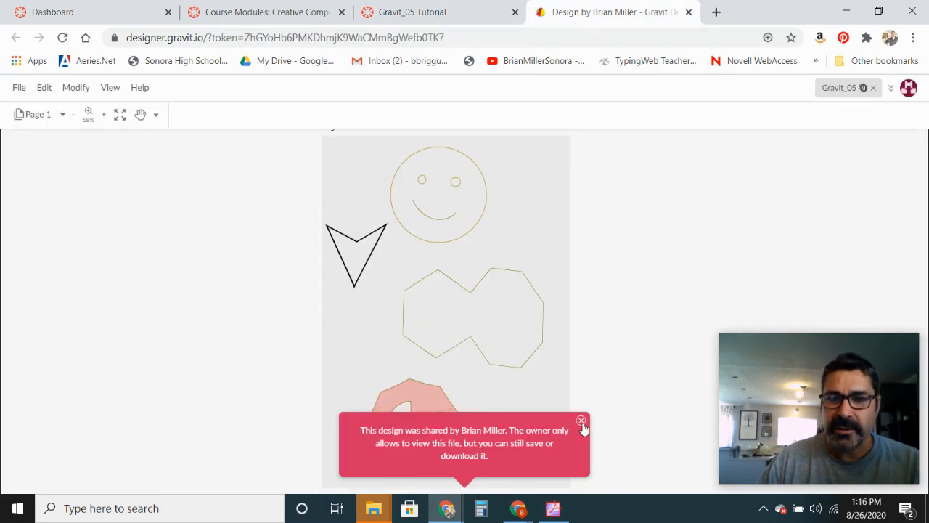
- Dismiss the sharing notice and save a copy of the design to the cloud, adding your name after Gravit_05
click(580, 421)
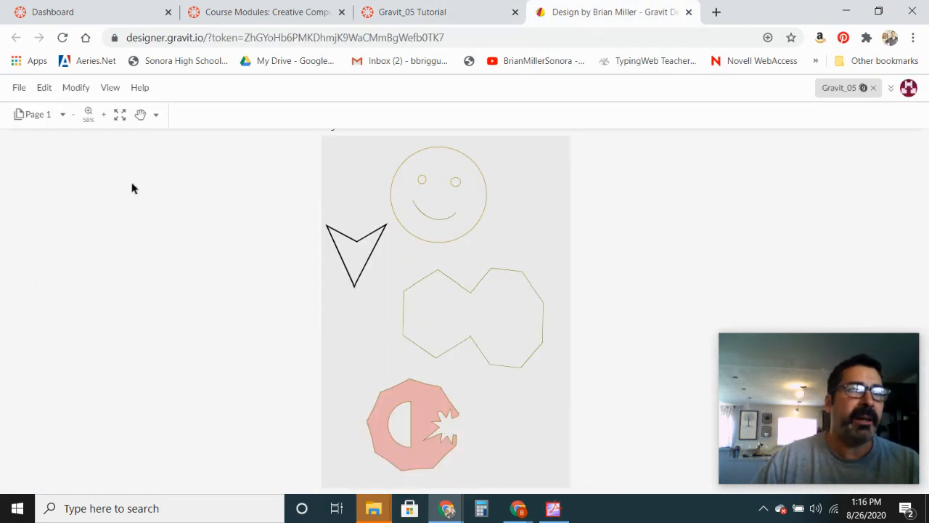
click(19, 88)
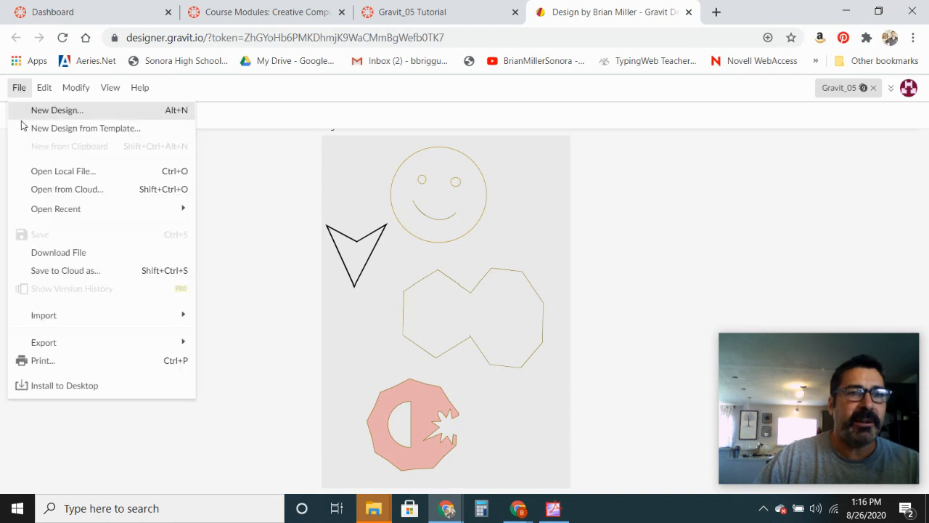
click(40, 271)
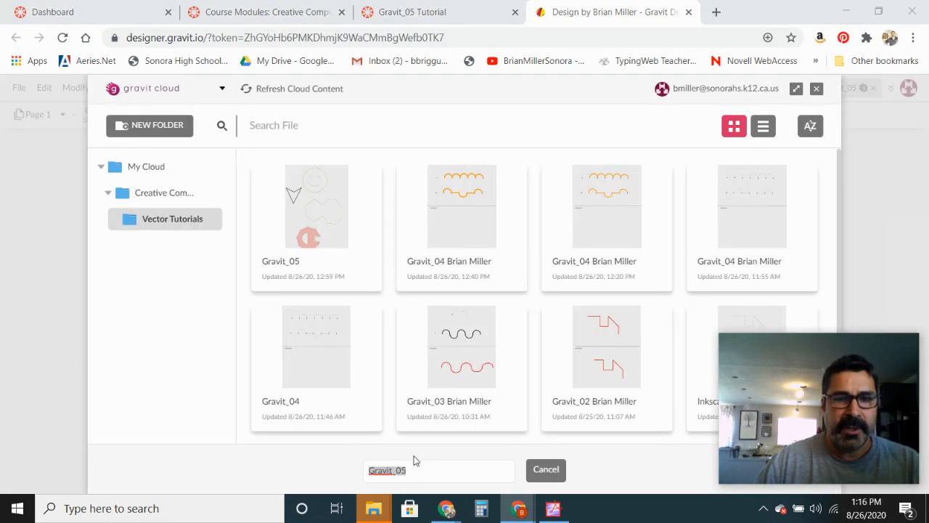
click(418, 471)
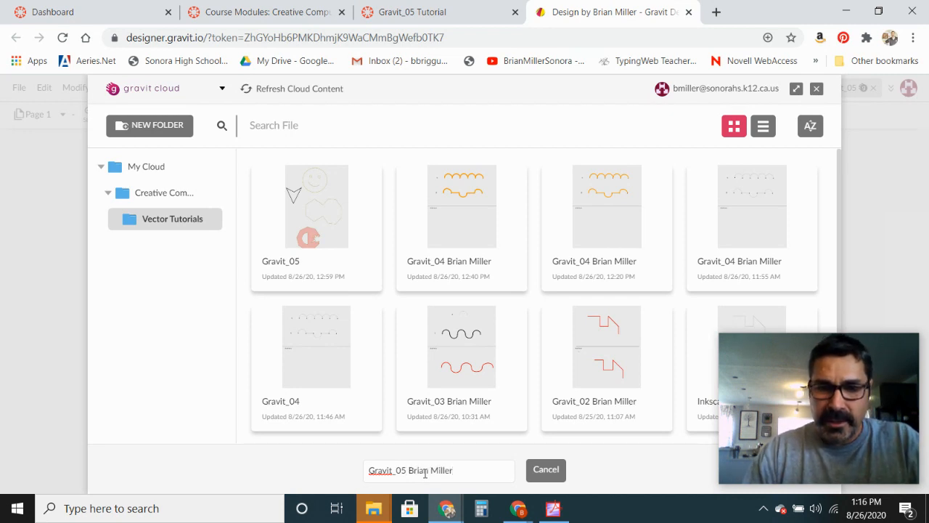
key(Return)
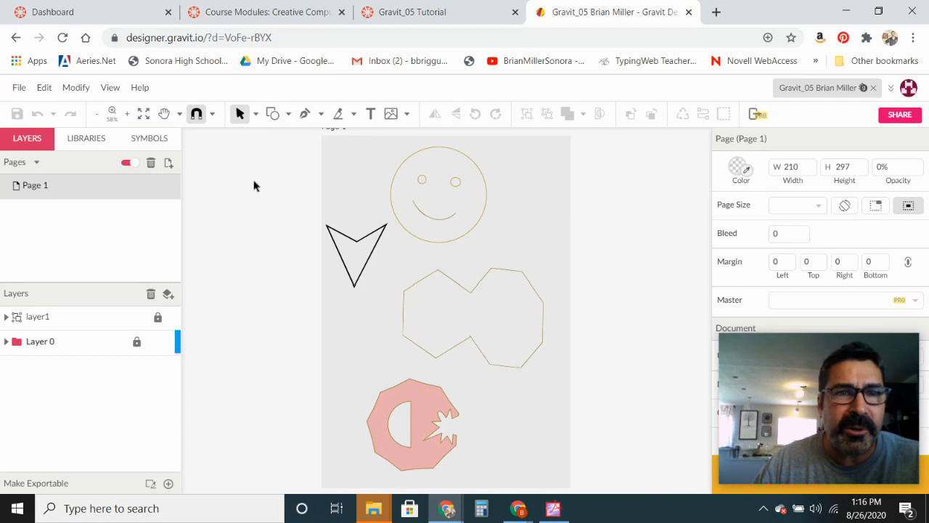
- Draw a circle about 81 mm wide over the smiley face's head with the Ellipse tool
click(287, 116)
click(308, 174)
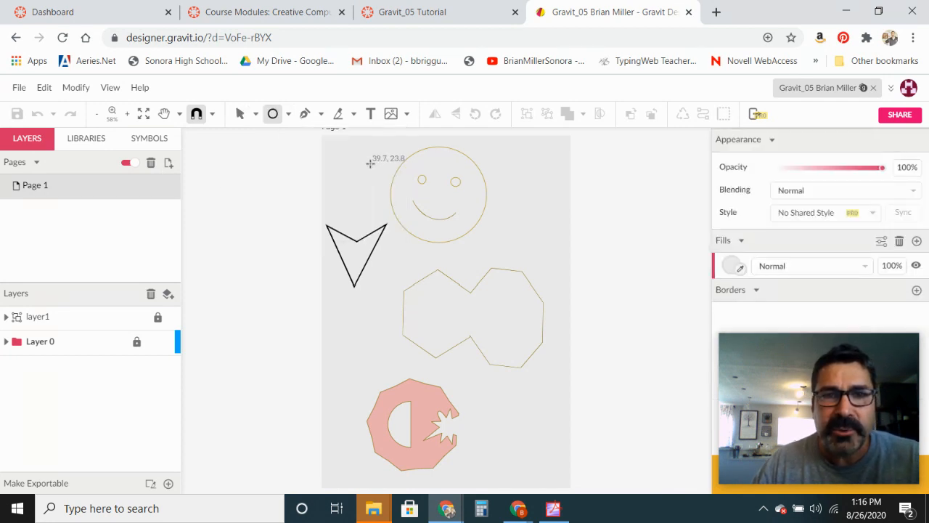
drag(387, 159, 449, 247)
drag(447, 208, 451, 202)
drag(480, 236, 486, 242)
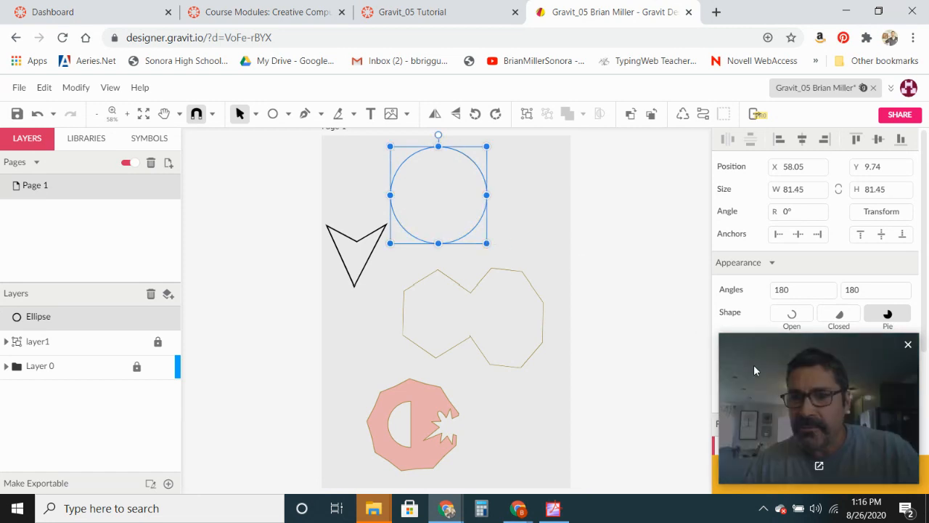
- Fill the circle with yellow
drag(753, 364, 46, 366)
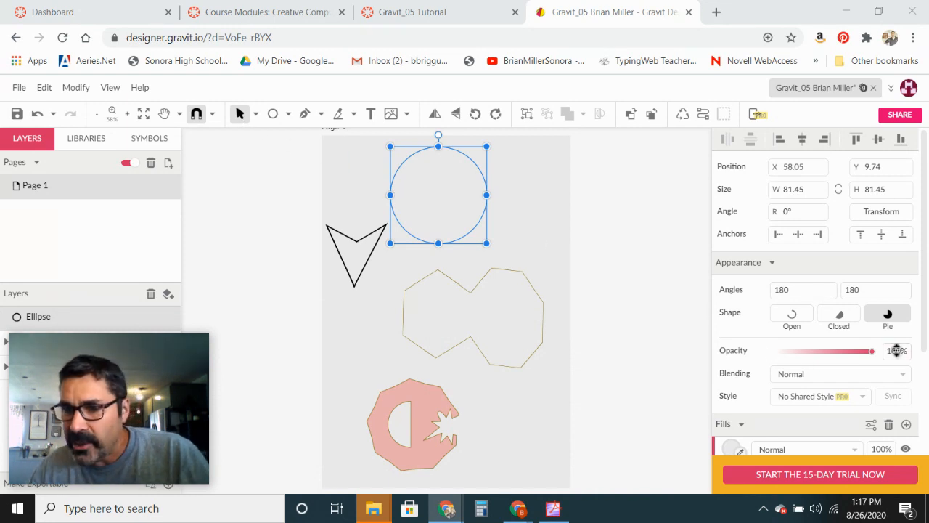
scroll(820, 340, down, 2)
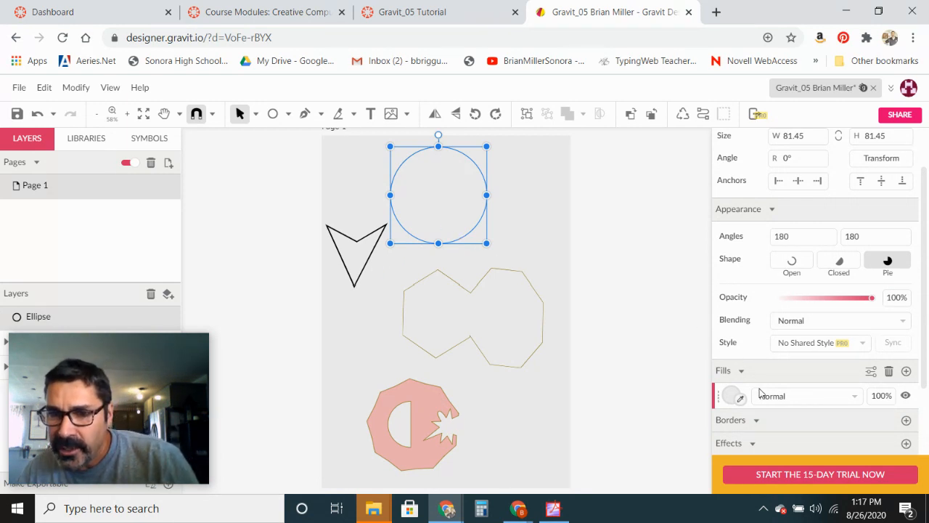
click(731, 396)
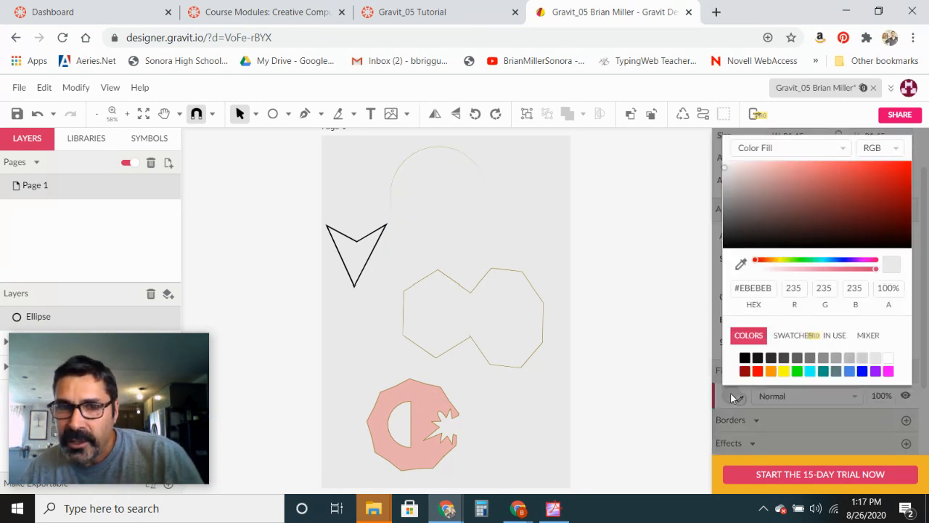
click(784, 371)
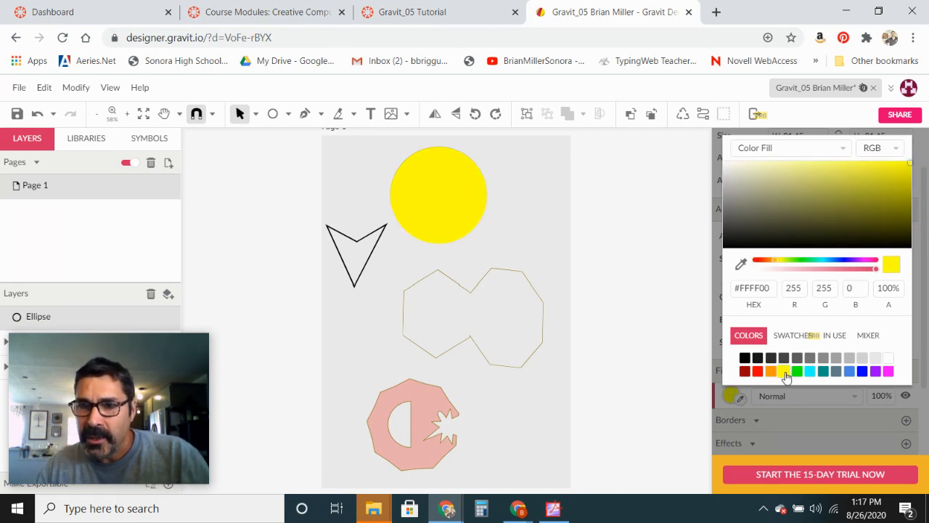
click(457, 226)
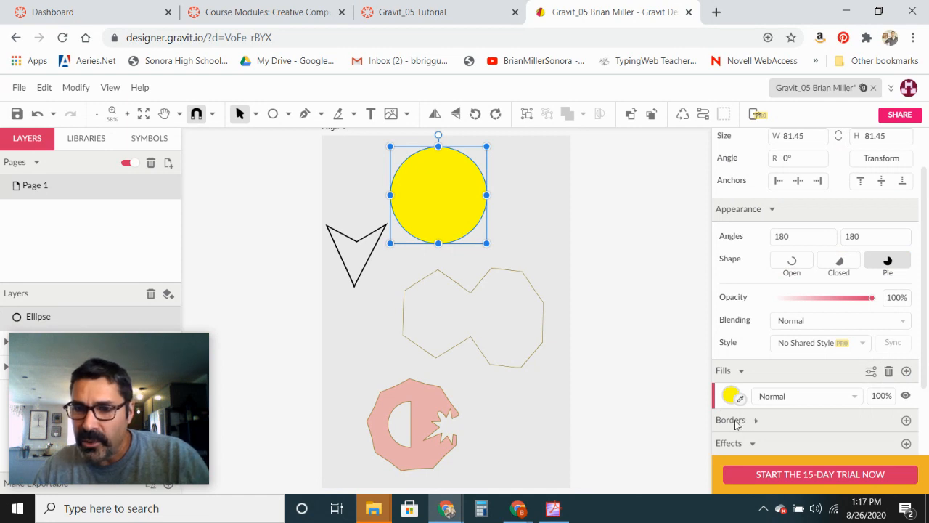
- Add a blue border 5 pt wide to the yellow circle
click(753, 443)
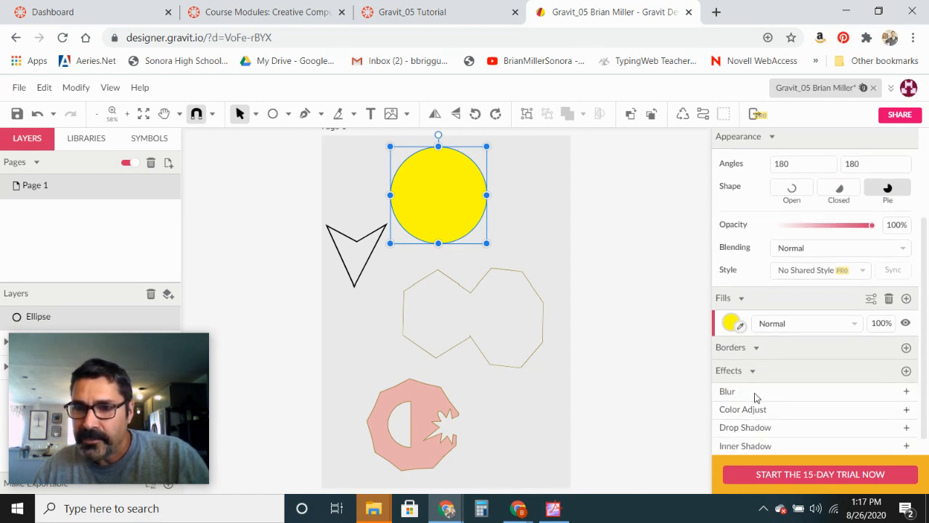
click(521, 264)
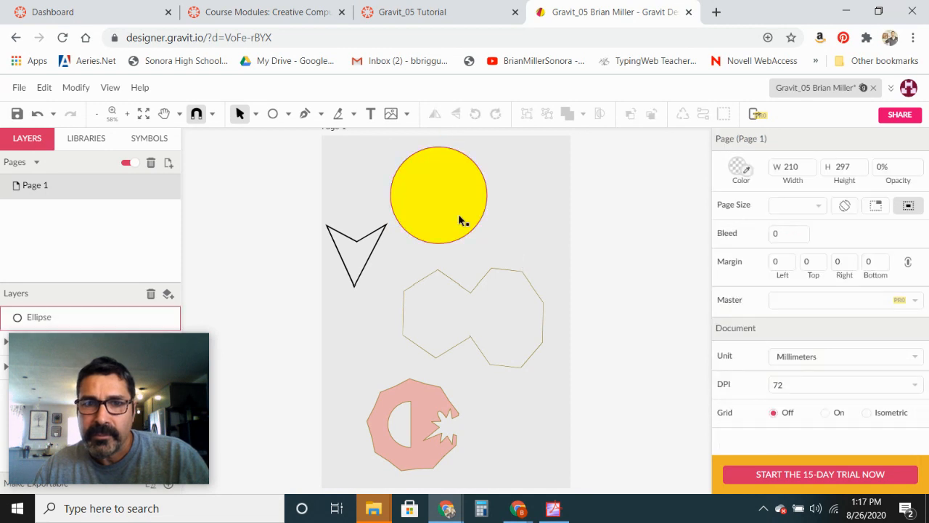
click(458, 214)
scroll(661, 361, down, 2)
scroll(663, 360, up, 2)
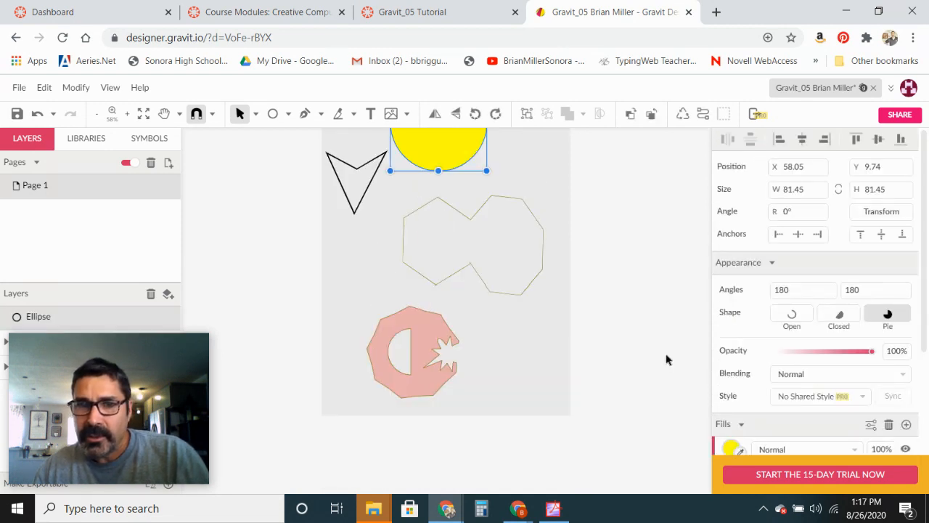
scroll(926, 322, down, 1)
scroll(926, 322, down, 2)
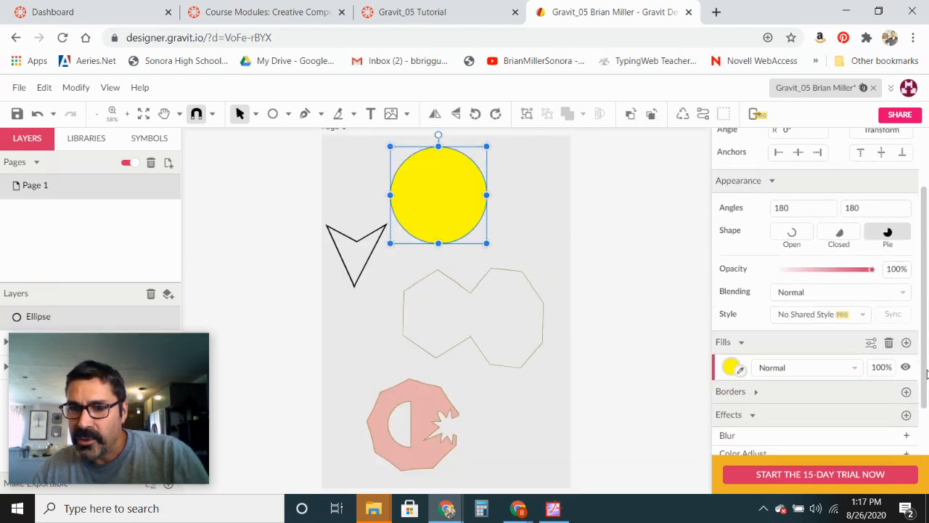
click(906, 329)
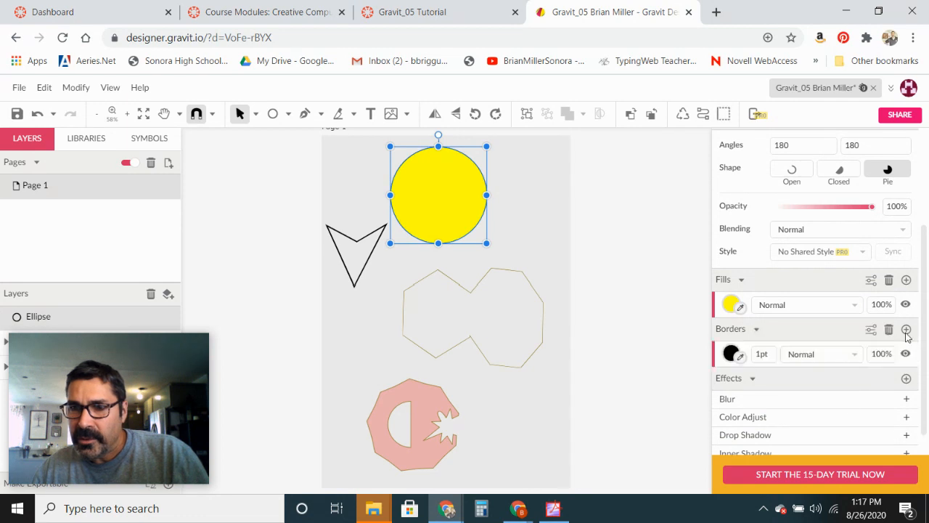
click(730, 354)
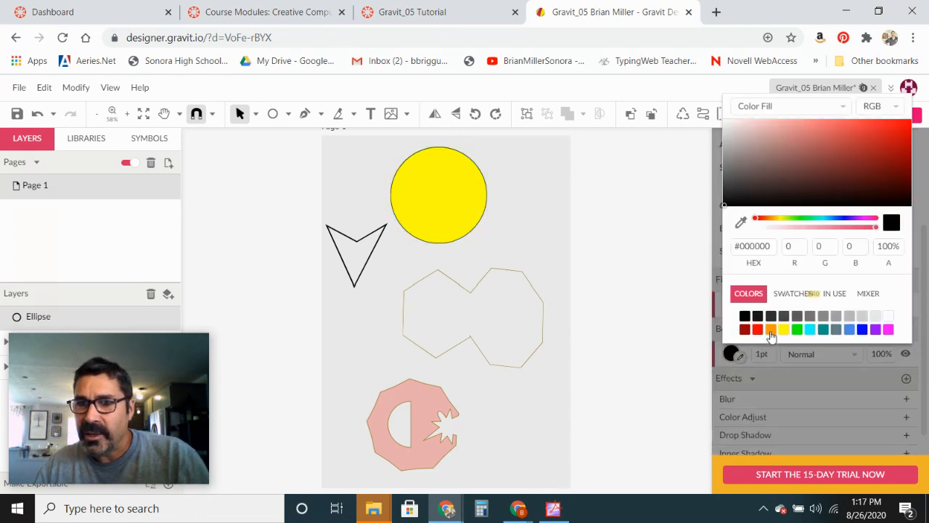
click(862, 331)
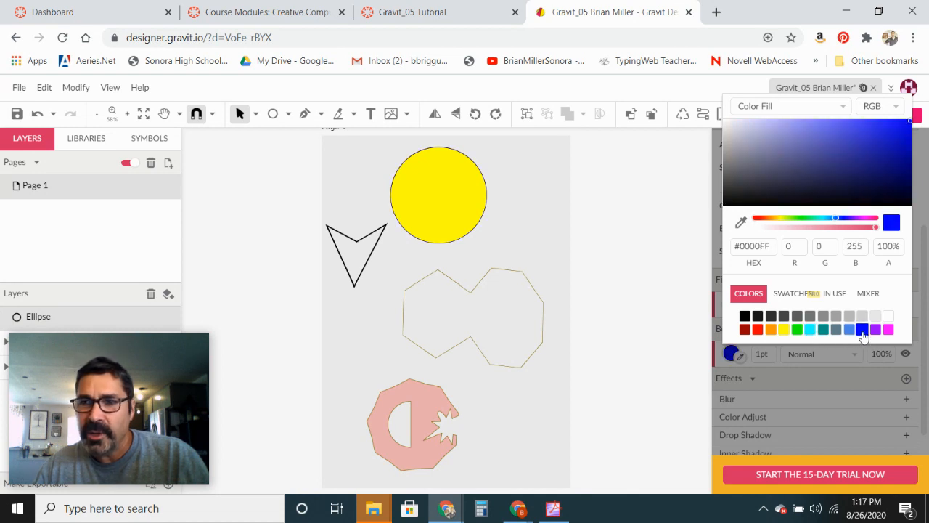
click(770, 355)
click(762, 354)
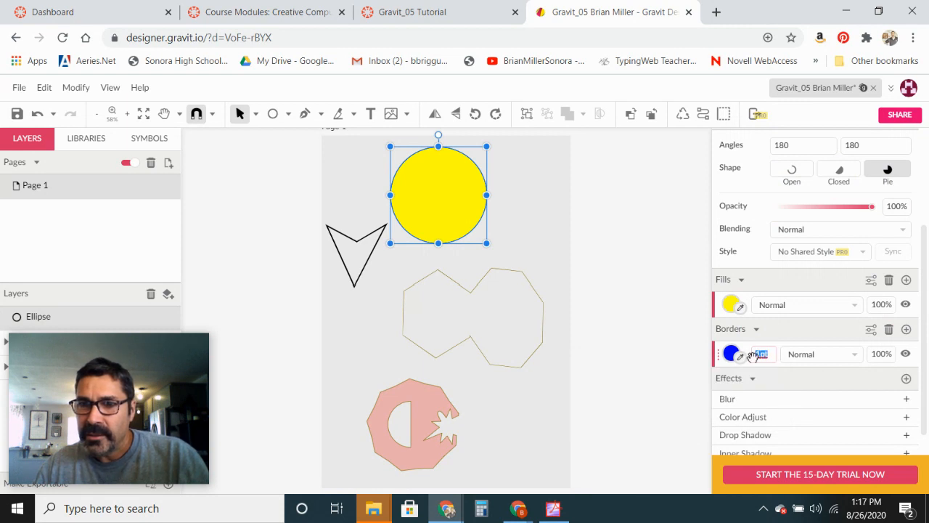
text(5)
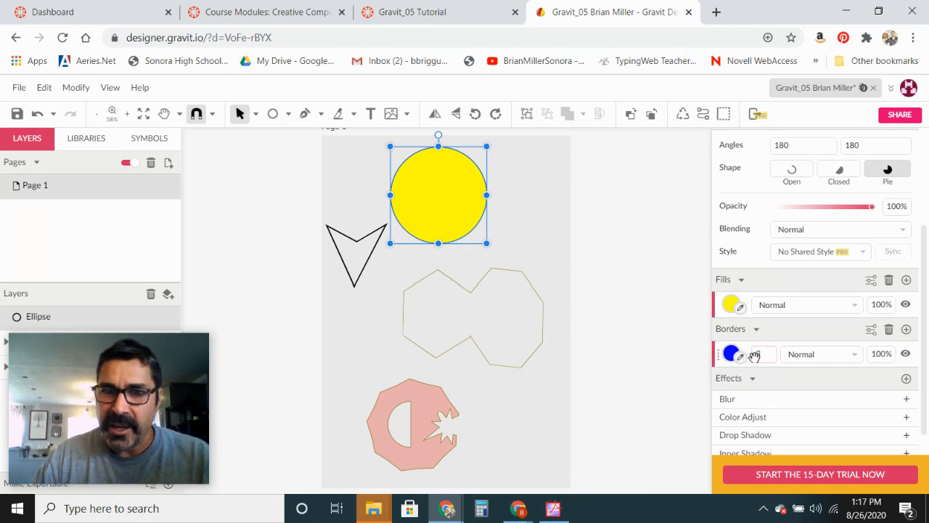
key(Return)
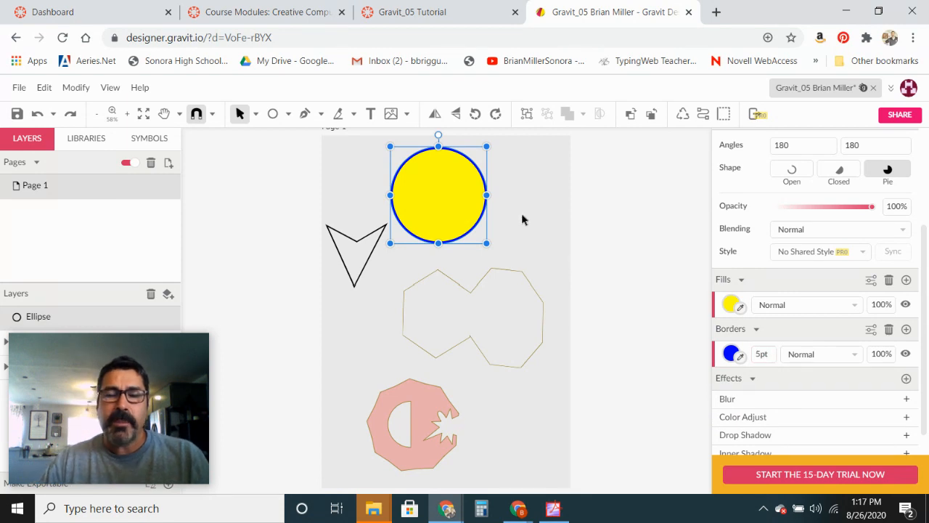
- Draw a small circle for the left eye and fill it light gray (#D1D1D1)
click(272, 114)
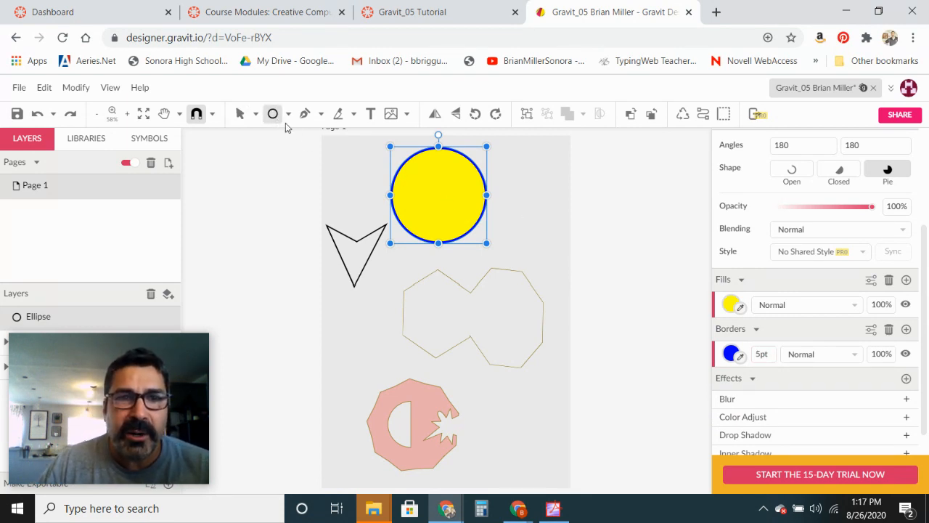
click(415, 175)
drag(424, 183, 423, 183)
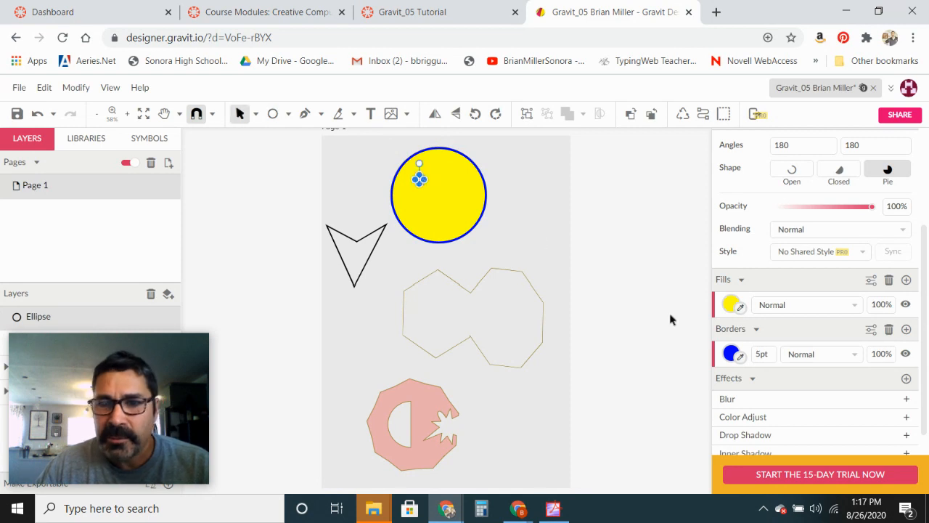
click(731, 304)
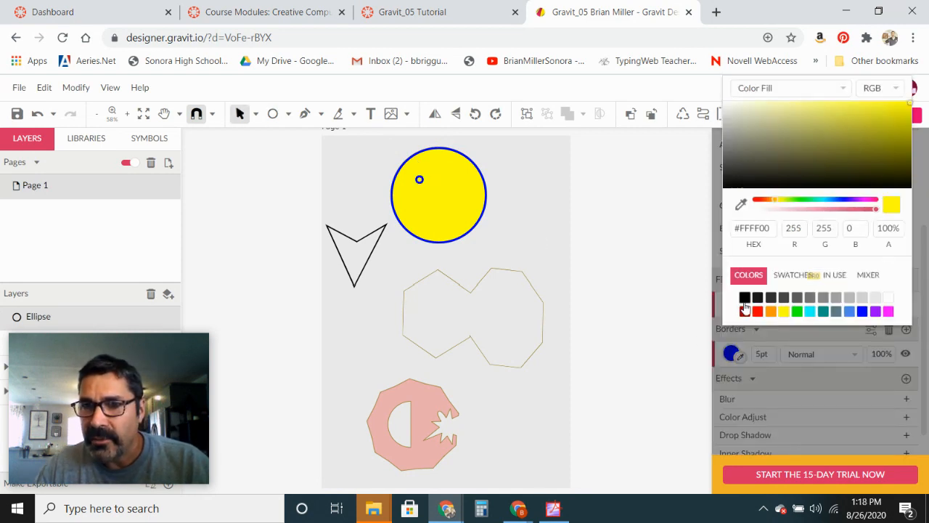
click(874, 299)
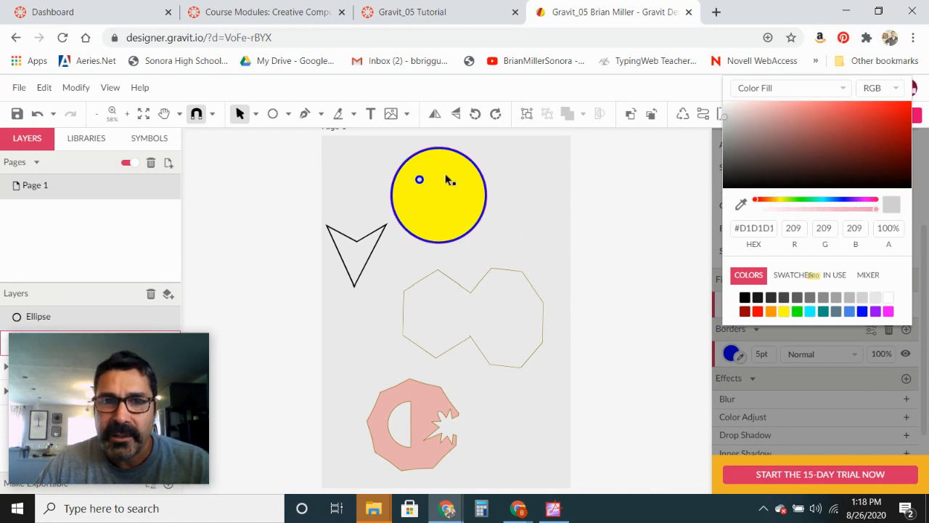
- Draw a slightly larger circle for the right eye beside the first one
click(272, 114)
drag(438, 174, 452, 188)
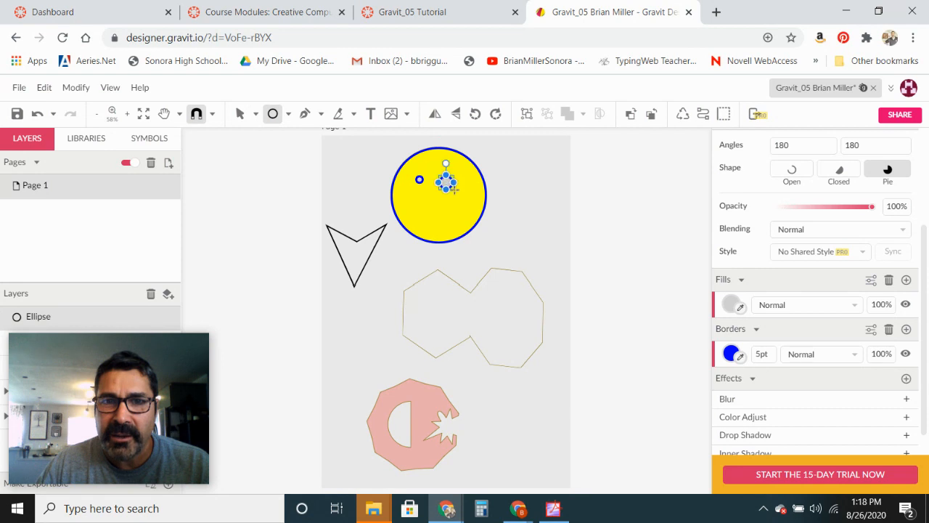
key(v)
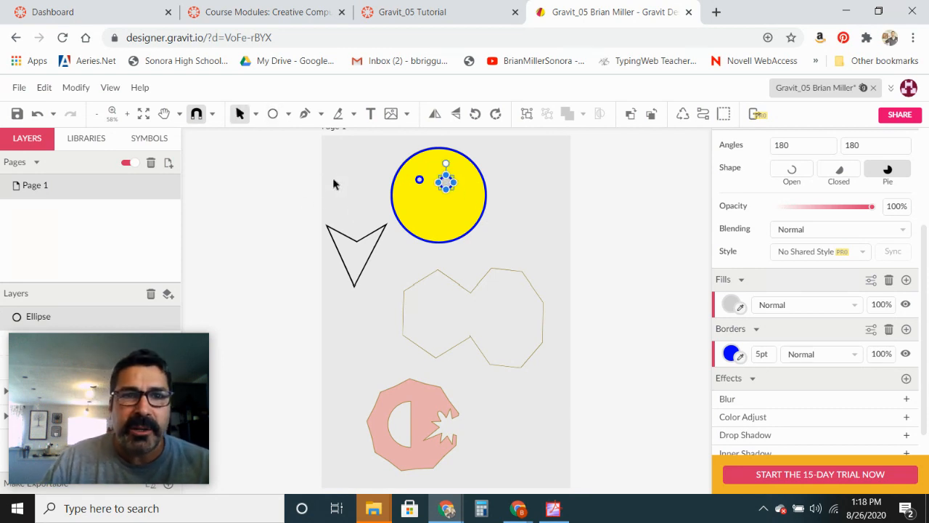
- Draw a curved smile path across the lower face with the Pen tool, undoing the extra end segment
click(305, 113)
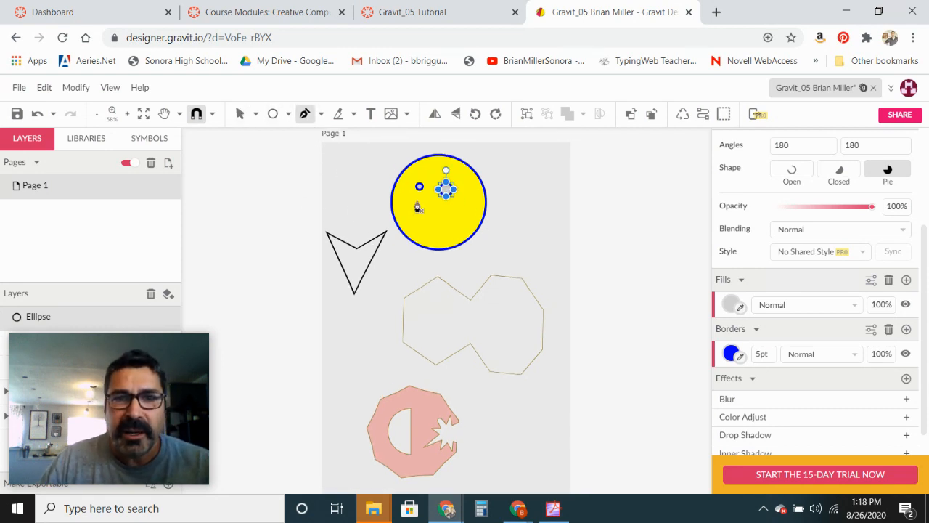
drag(409, 204, 473, 203)
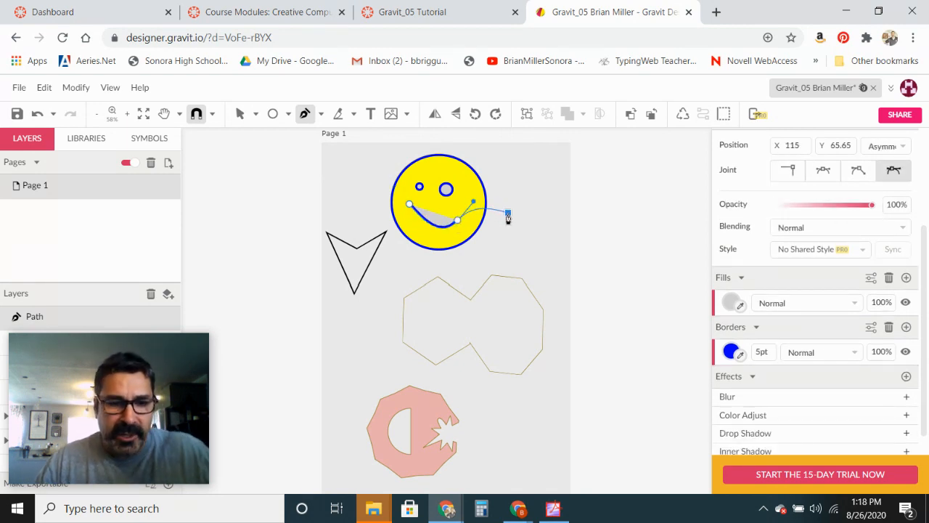
click(508, 214)
key(Escape)
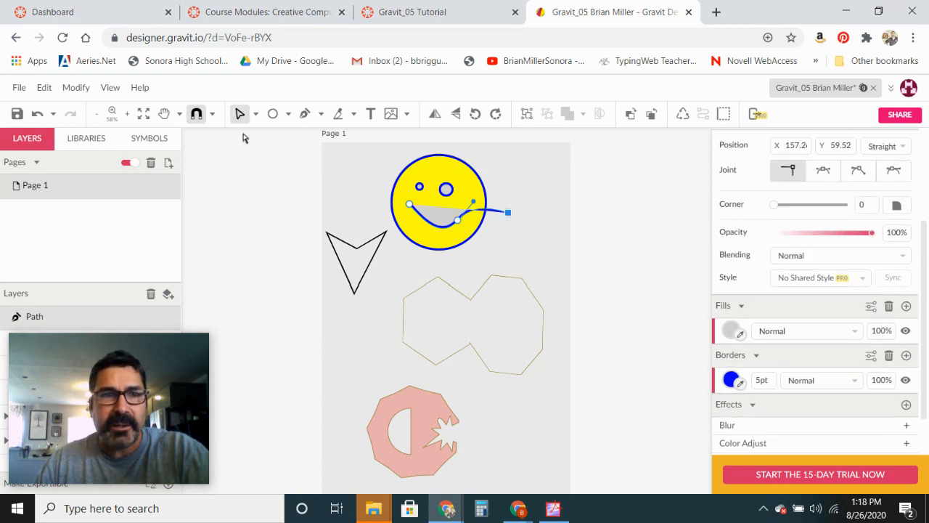
click(37, 114)
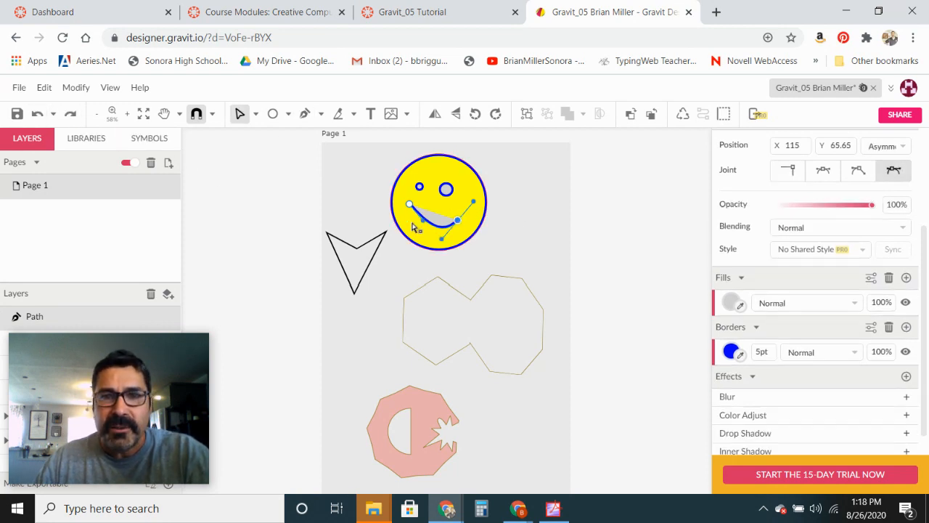
click(514, 228)
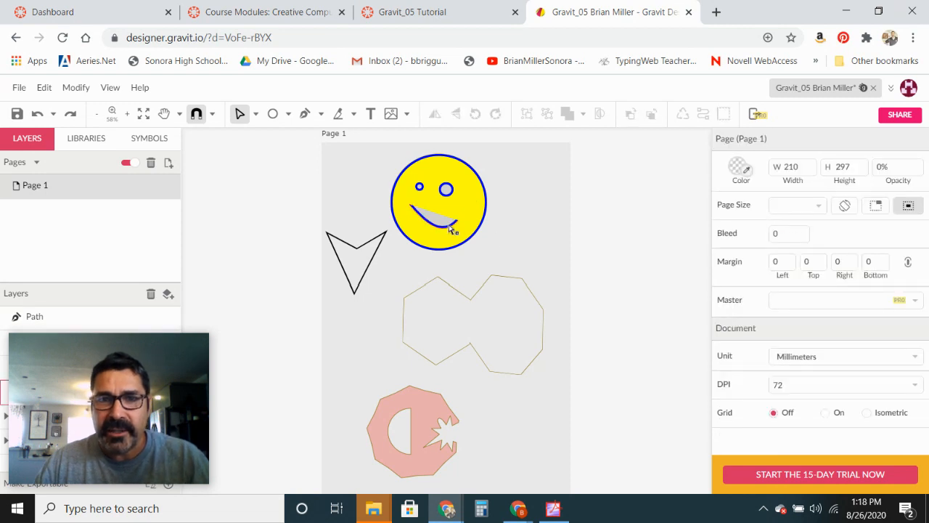
- Select the smile path and set its fill opacity to 0% so only the stroke remains
click(244, 119)
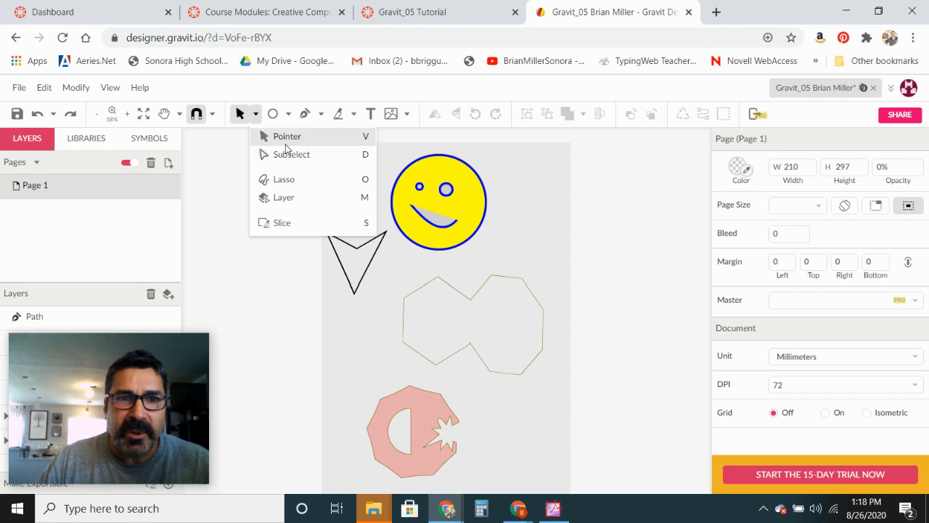
click(281, 138)
click(441, 228)
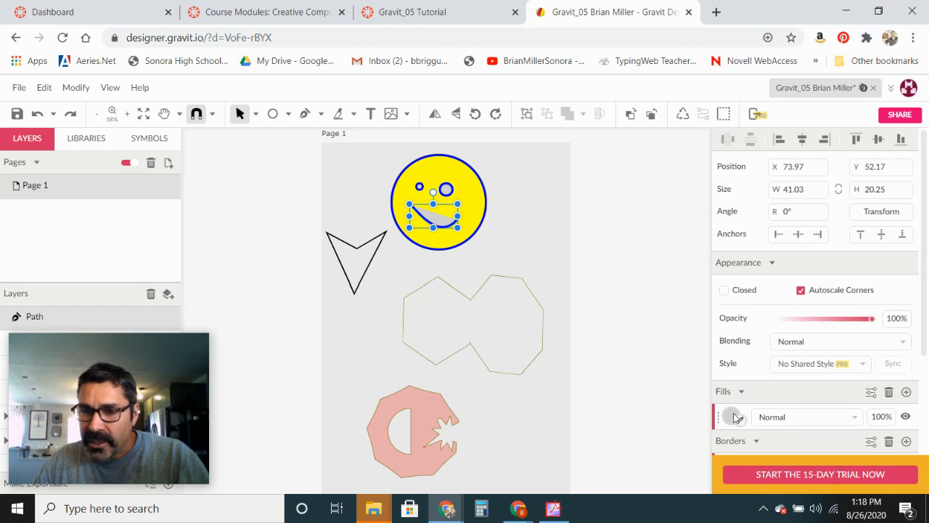
click(731, 417)
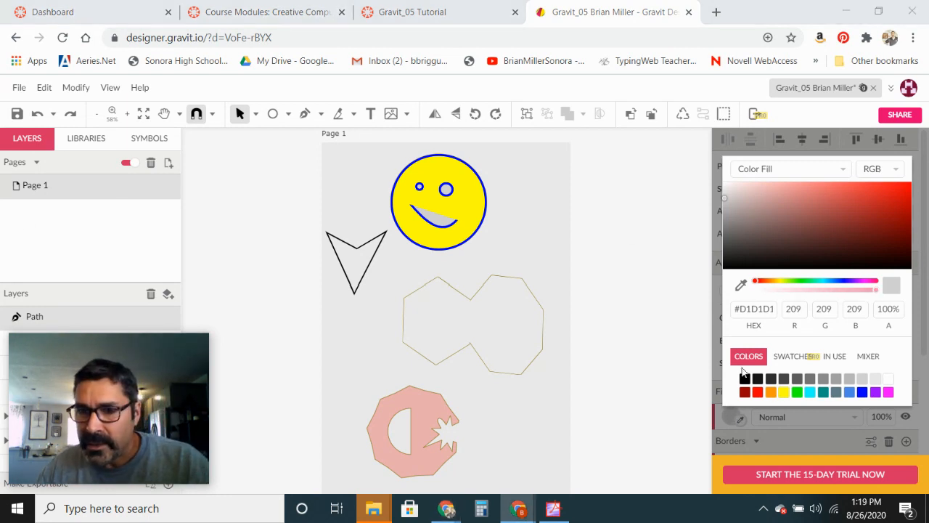
click(730, 418)
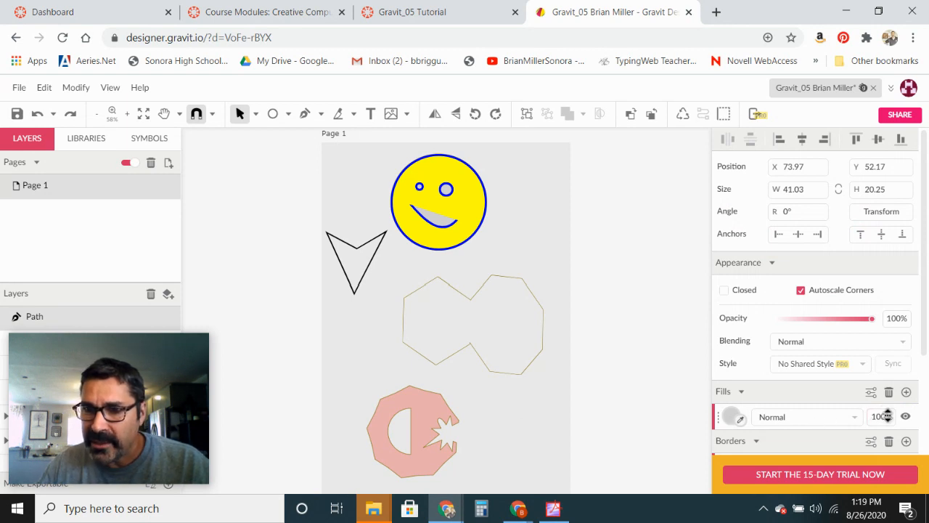
drag(888, 415, 891, 505)
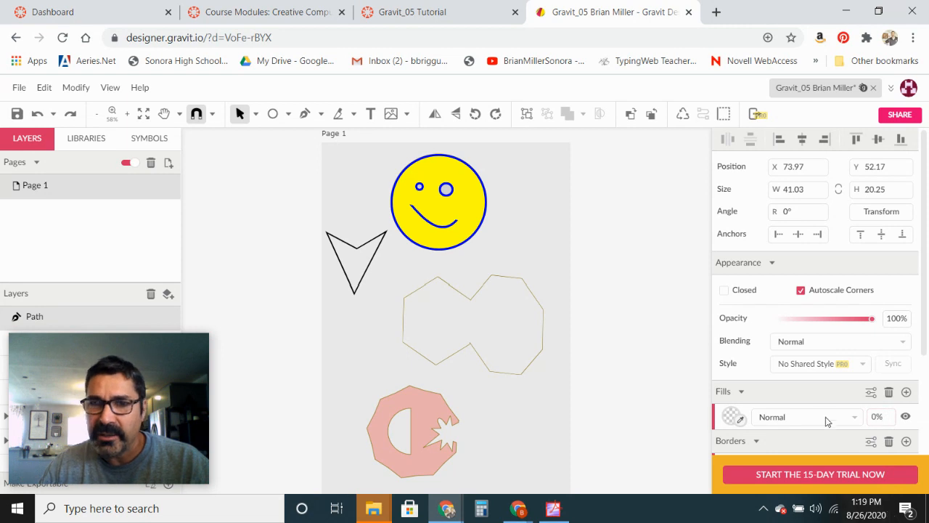
click(729, 415)
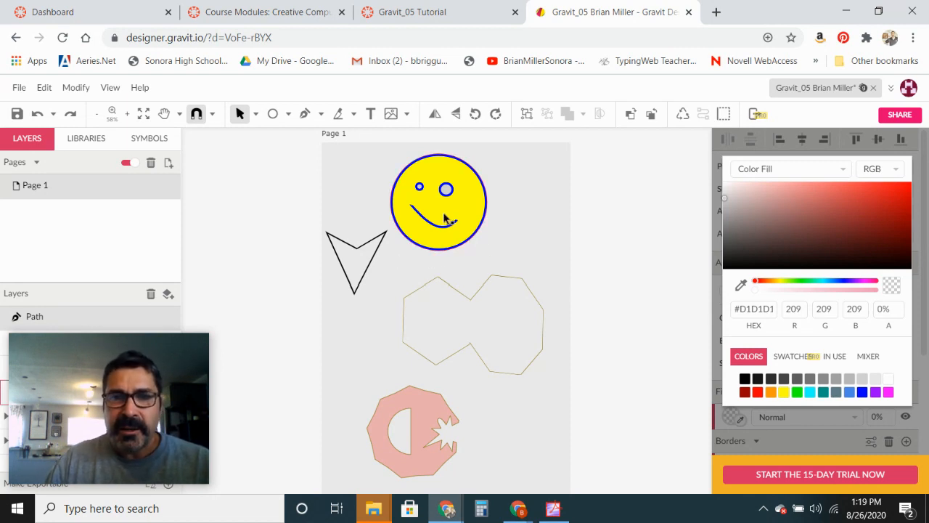
- Select the right eye and change its border colour to green (#00FF00)
click(446, 188)
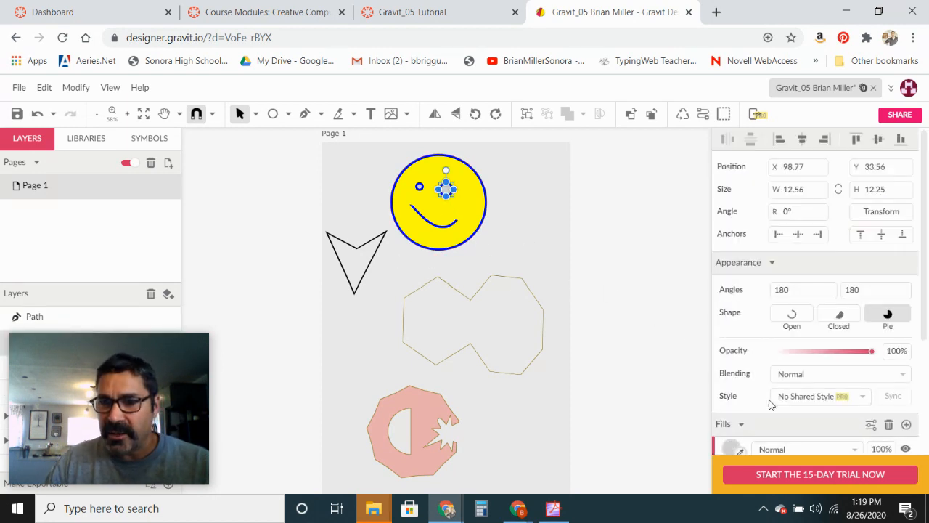
drag(925, 331, 927, 386)
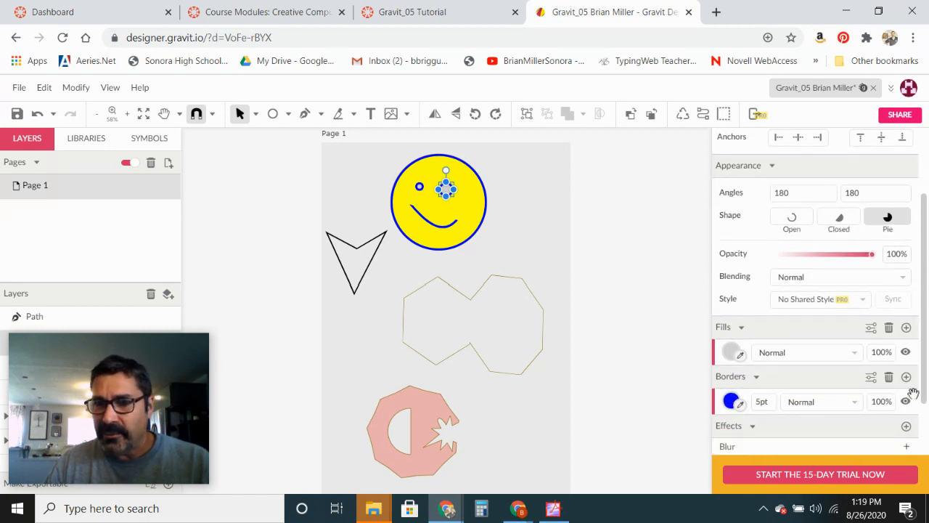
click(731, 402)
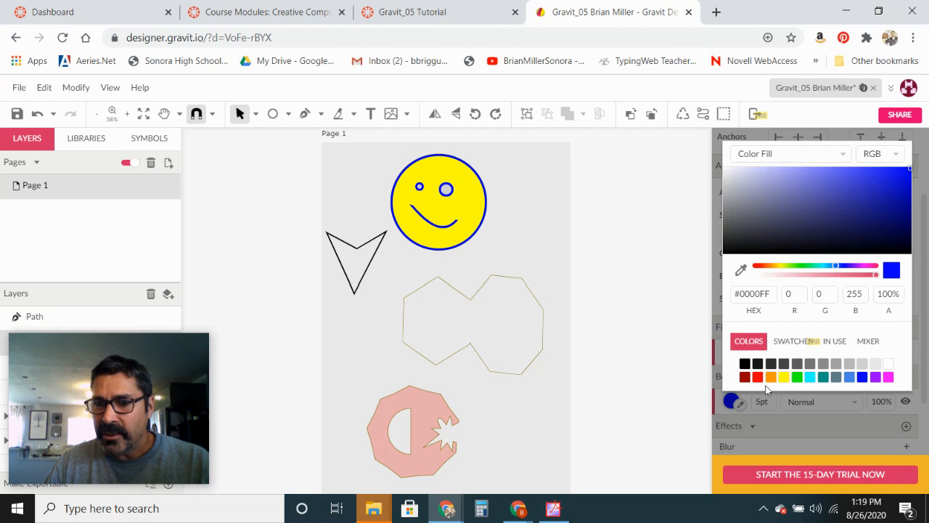
click(797, 376)
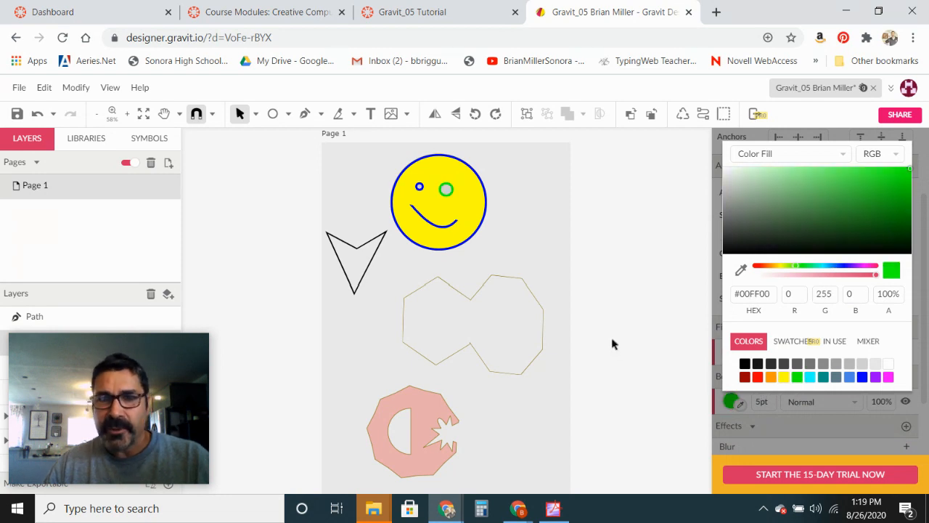
- With the Pen tool, close the open arrow-shaped path by connecting its top corners through the middle dip point
click(304, 118)
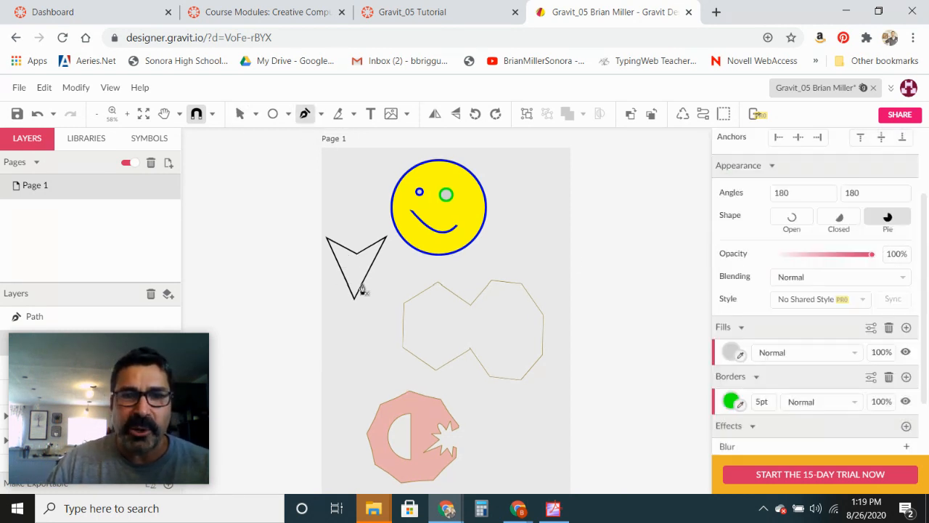
click(305, 116)
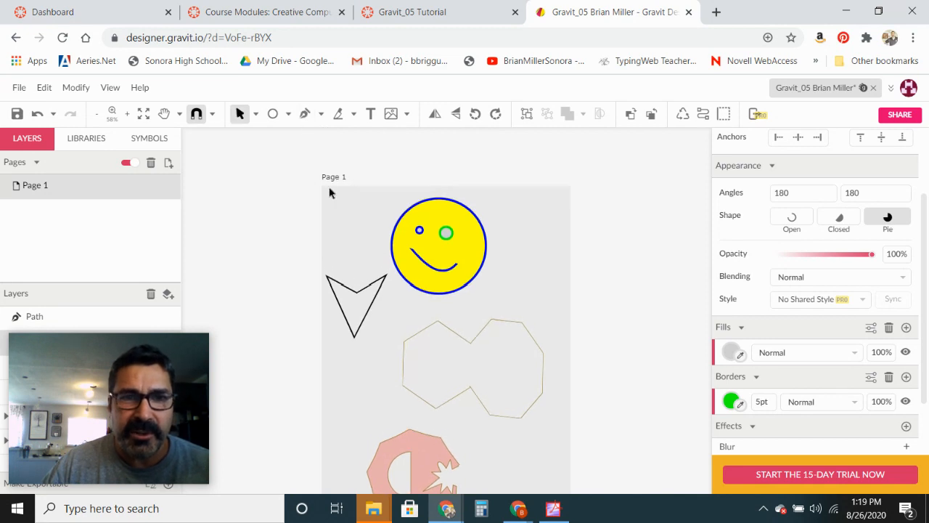
click(327, 282)
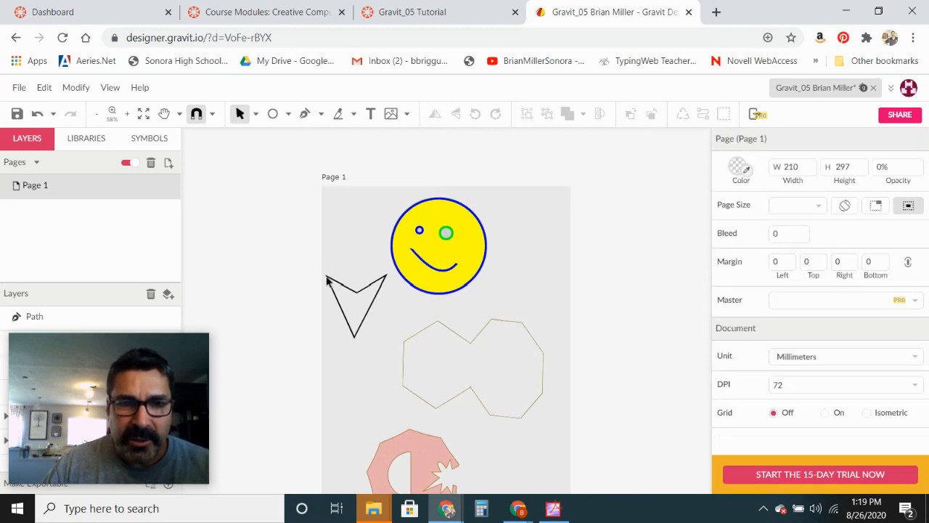
click(306, 114)
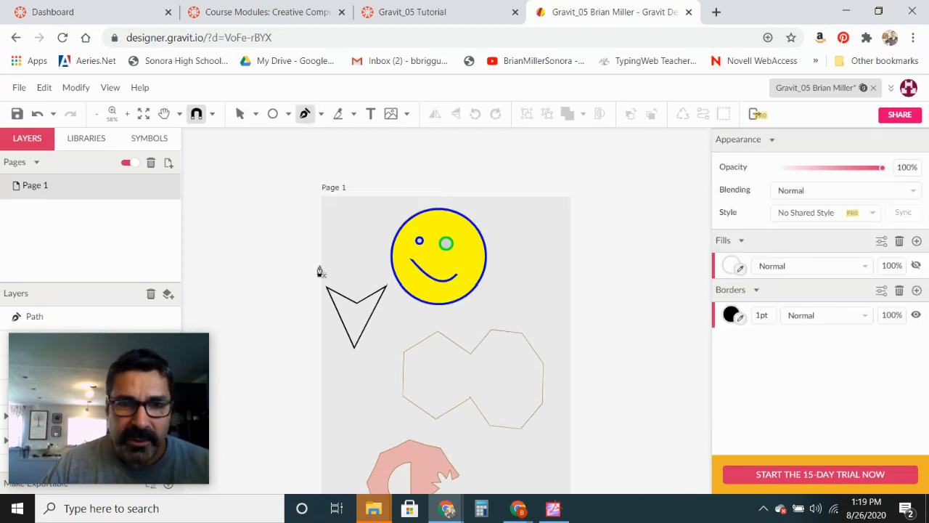
click(128, 116)
click(128, 116)
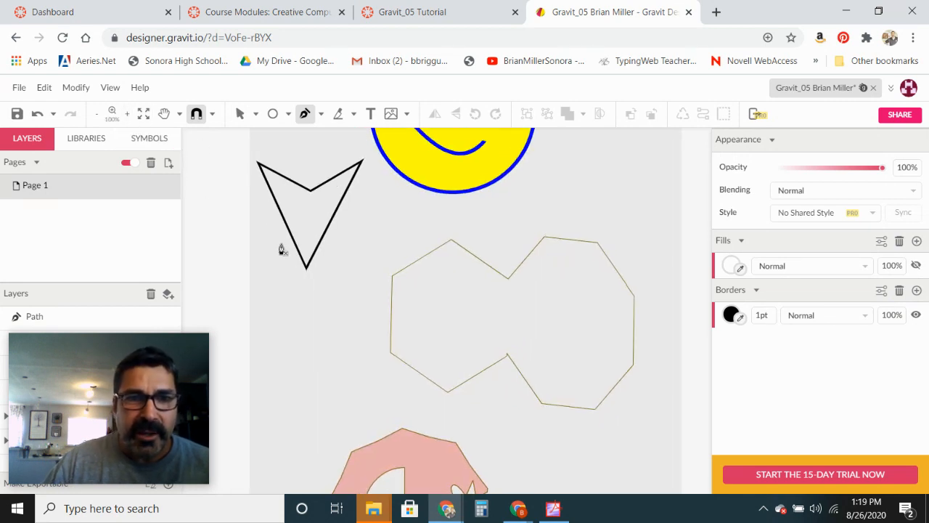
key(space)
drag(283, 249, 428, 354)
key(Escape)
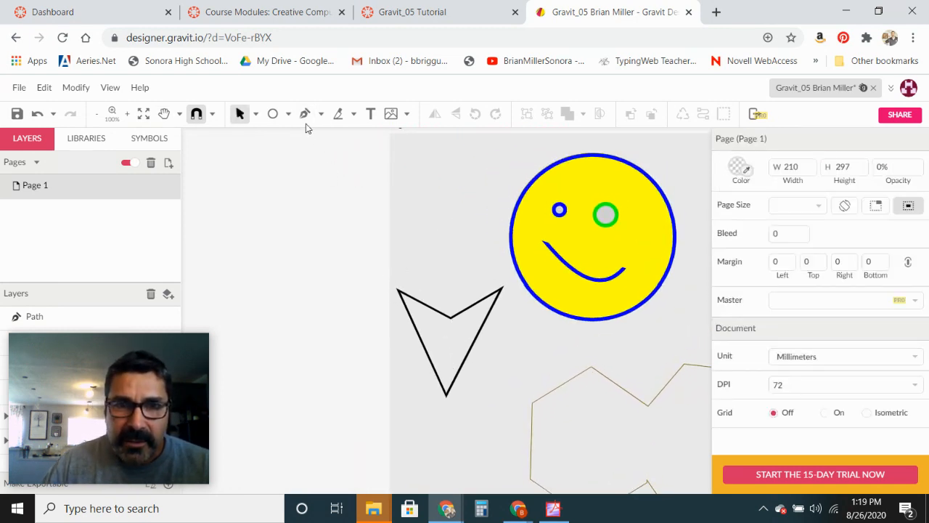
click(305, 115)
click(397, 303)
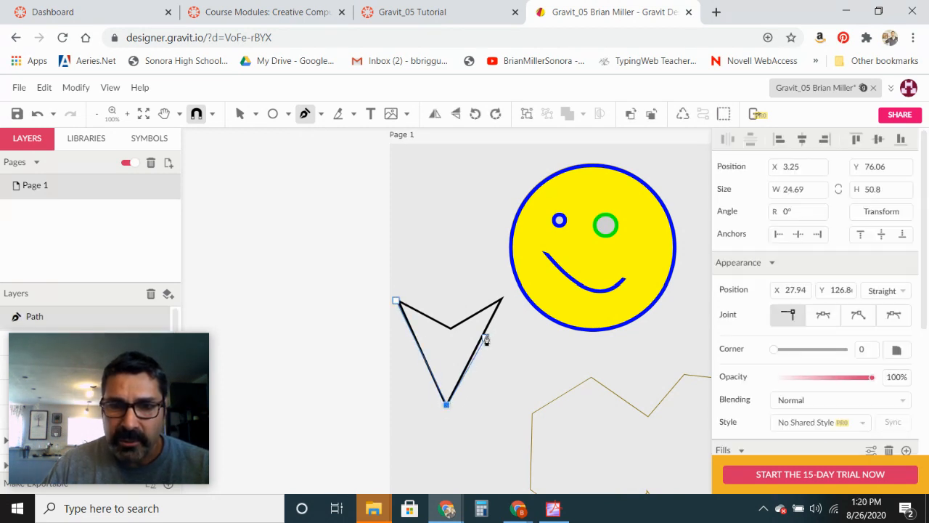
click(501, 298)
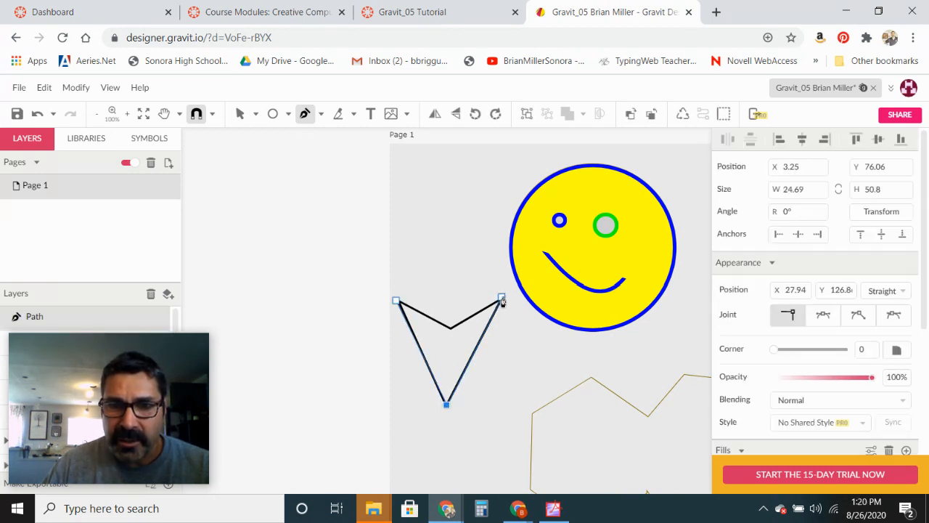
click(451, 326)
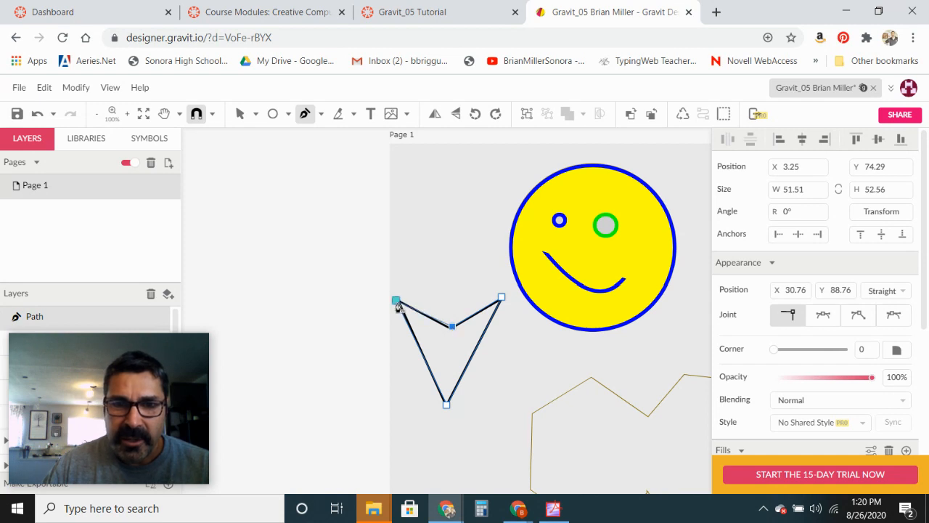
click(397, 301)
key(Escape)
key(Escape)
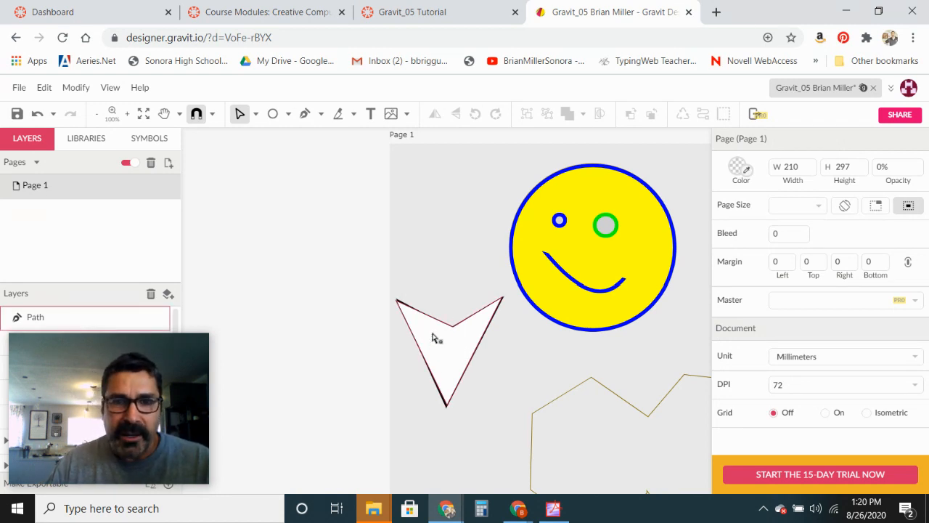
- With the Subselect tool, give the arrow's top-right anchor an asymmetric curved joint and drag its handles into a rounded lobe
click(255, 116)
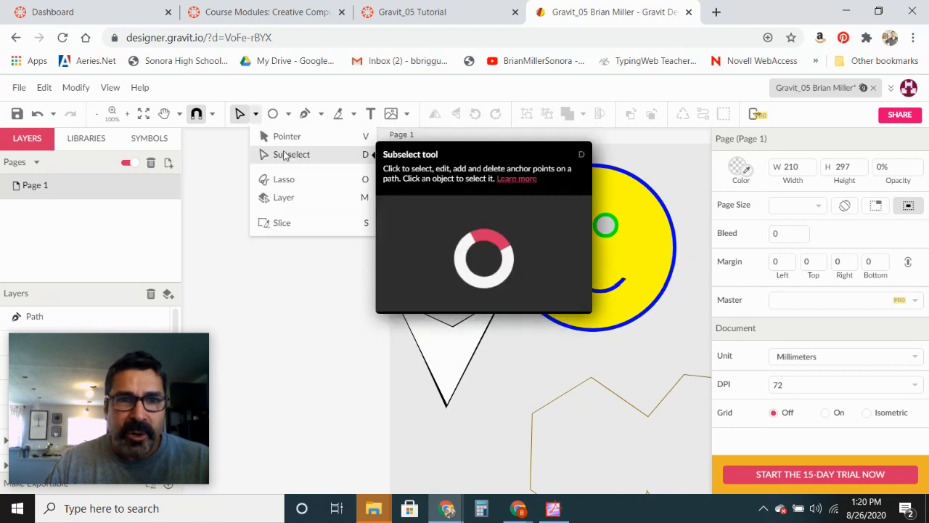
click(275, 157)
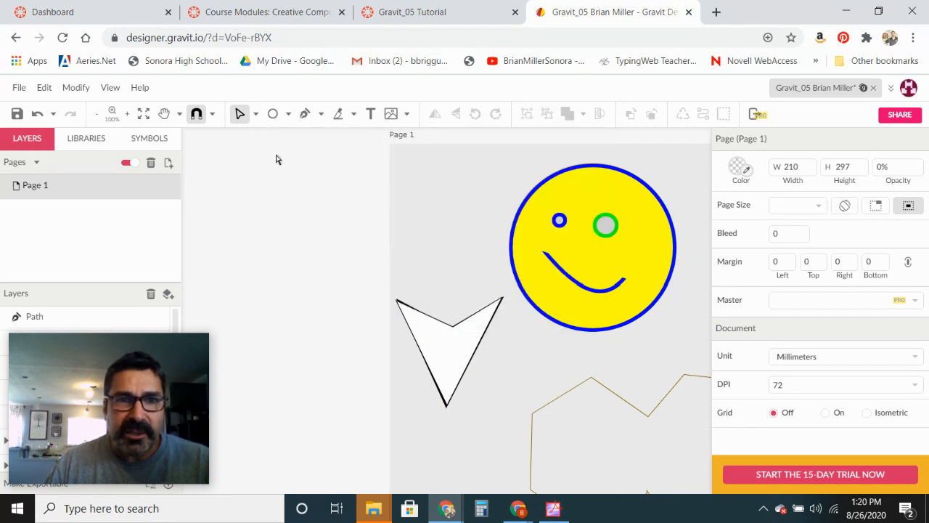
click(502, 303)
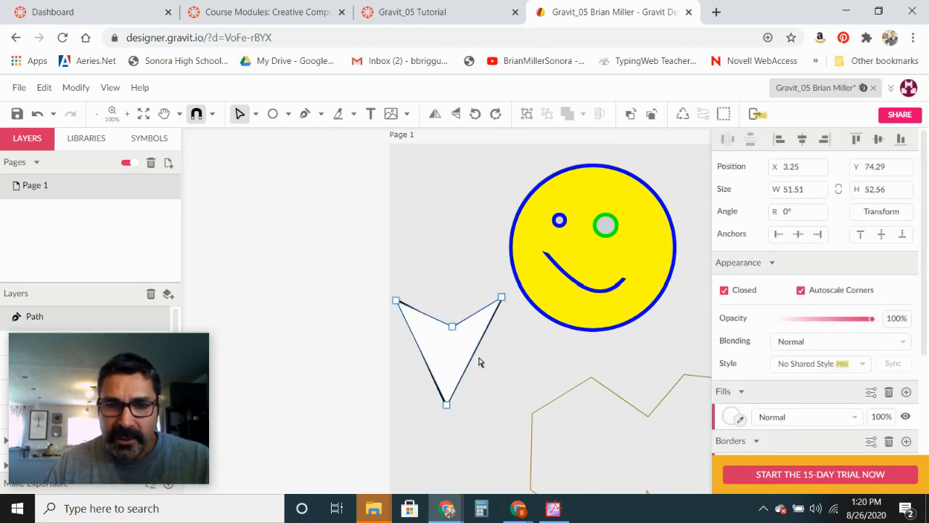
click(502, 298)
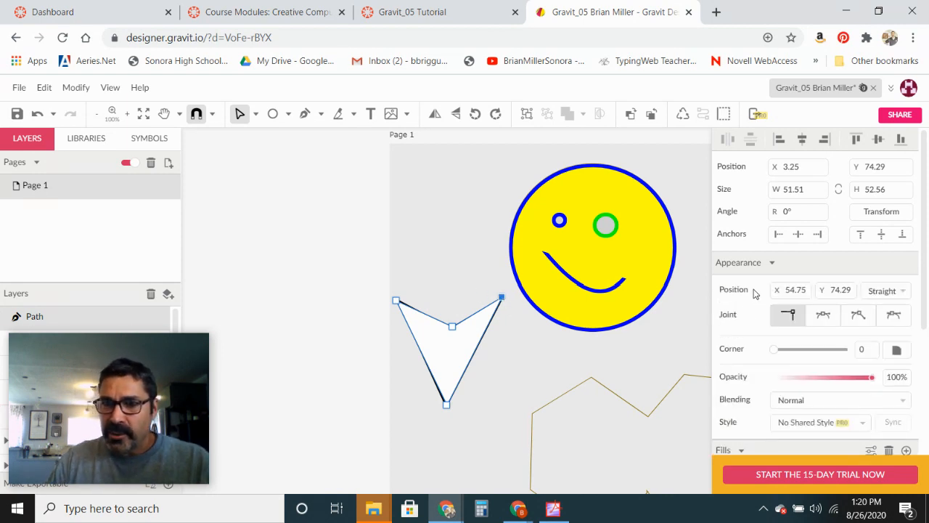
click(823, 317)
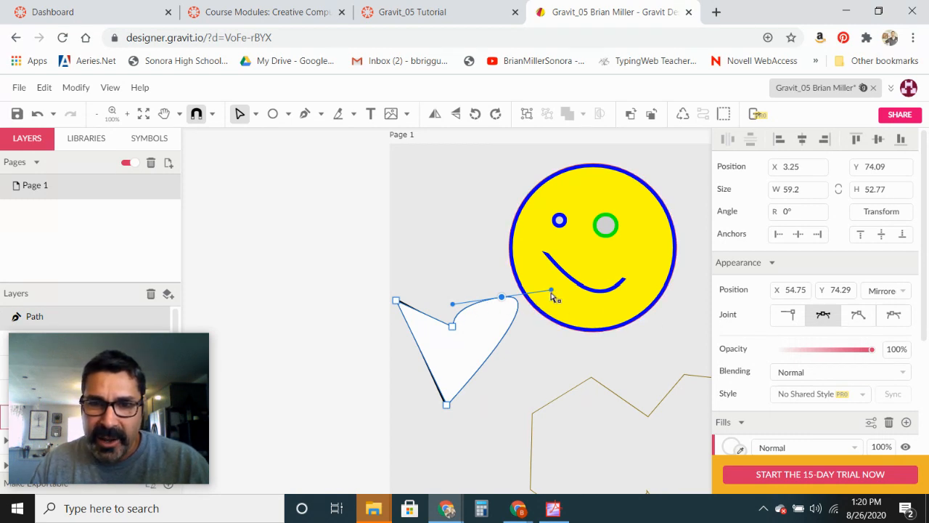
drag(550, 290, 531, 325)
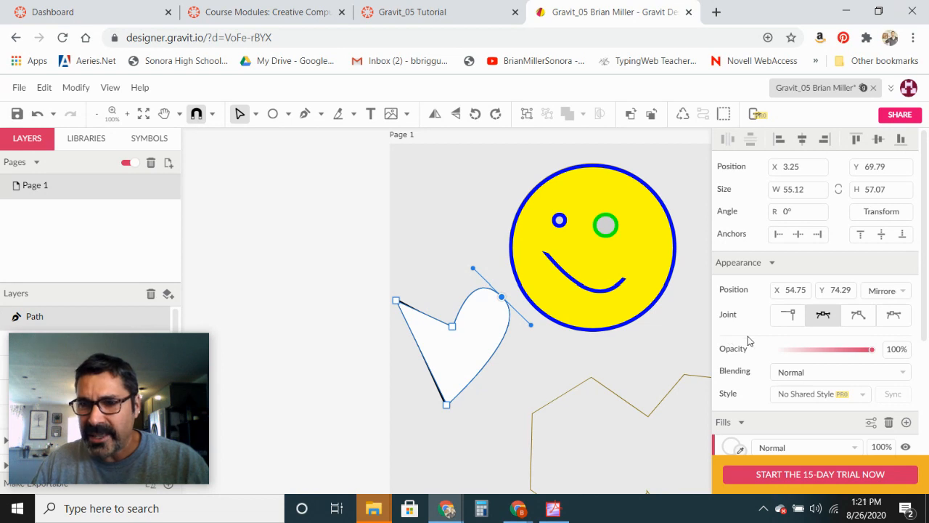
click(894, 318)
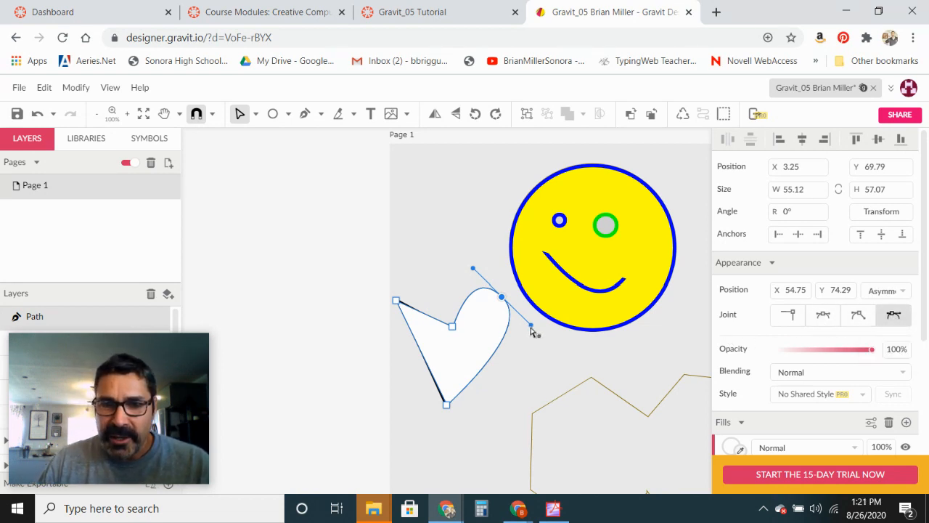
drag(534, 328, 537, 330)
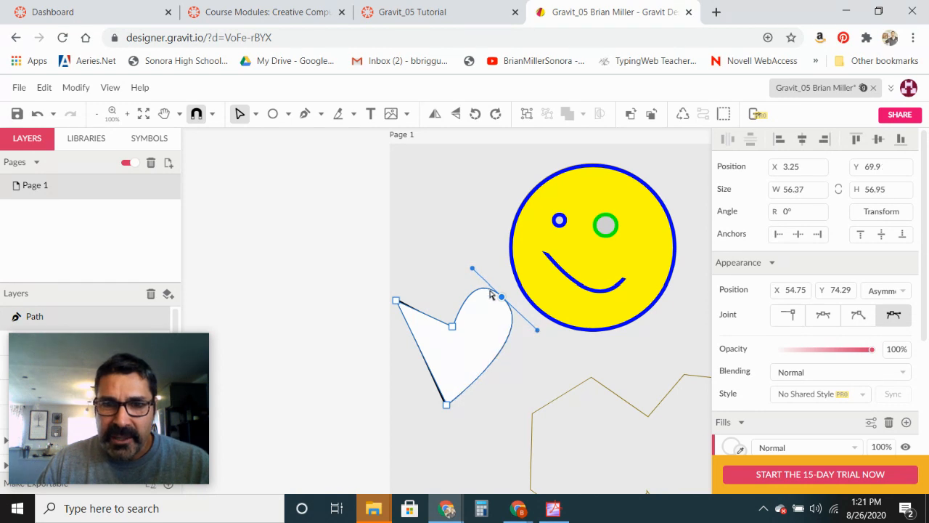
drag(473, 271, 490, 286)
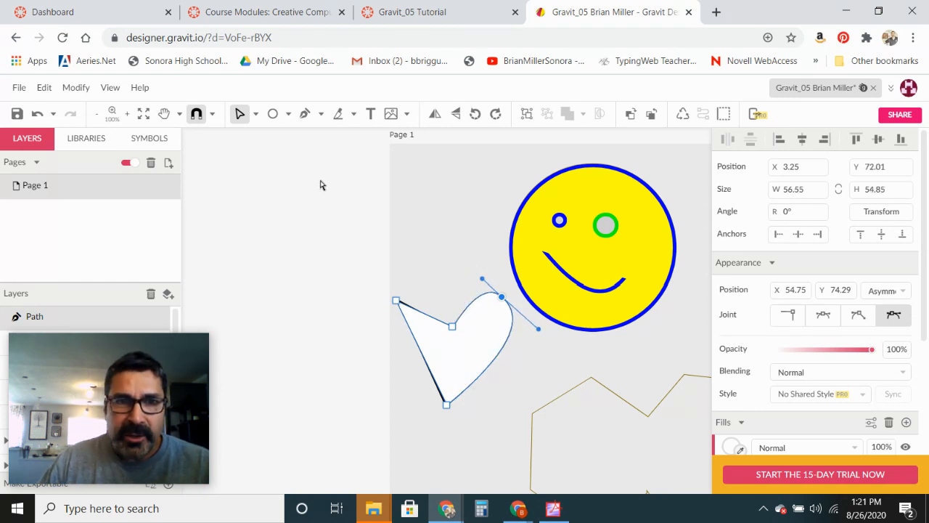
- Make the top-left anchor an asymmetric curved joint and adjust its handles to form the heart's left lobe
click(396, 301)
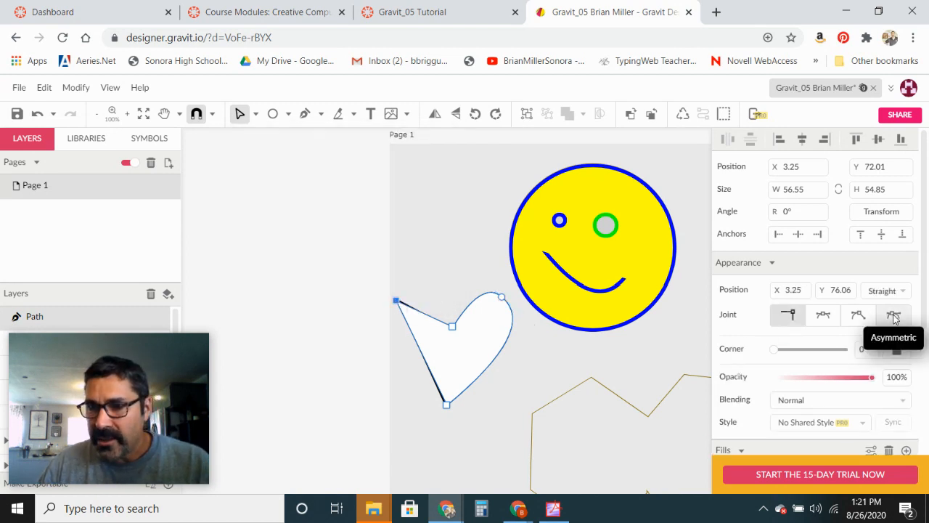
click(893, 316)
drag(346, 306, 363, 315)
mouse_move(420, 295)
mouse_down()
mouse_move(430, 286)
mouse_move(409, 307)
mouse_up()
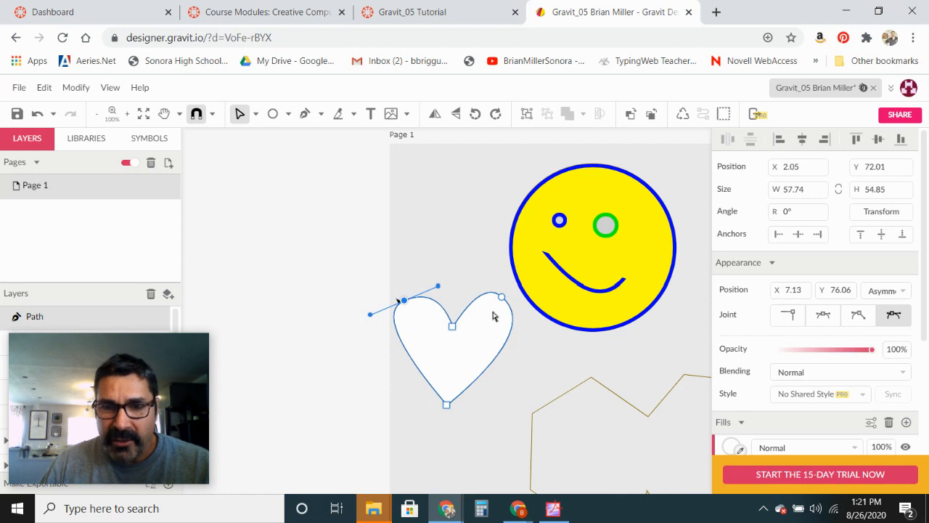
drag(501, 297, 498, 299)
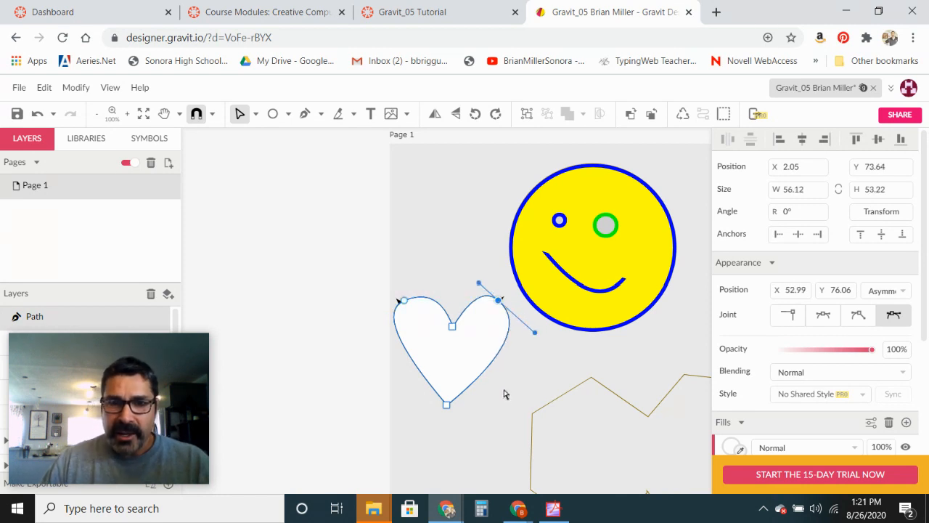
- Make the bottom anchor an asymmetric curved joint and tilt its handle
click(448, 407)
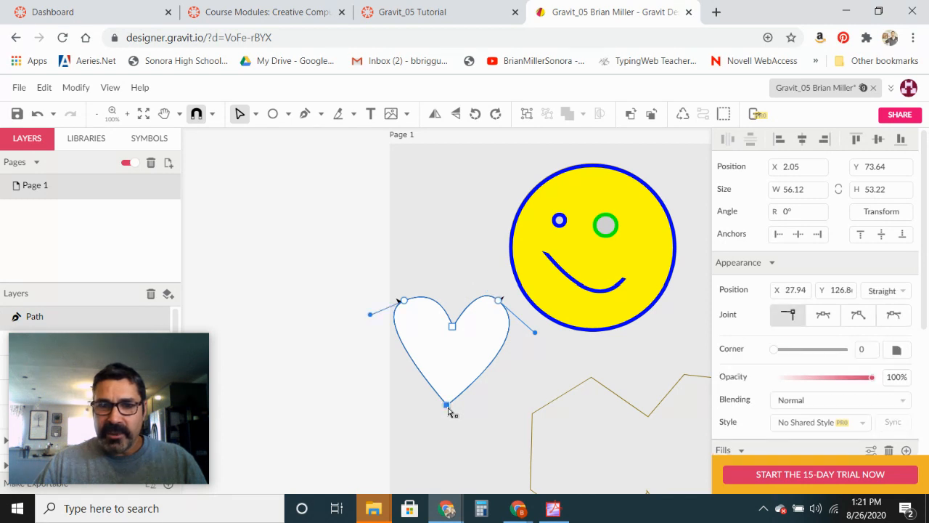
click(894, 320)
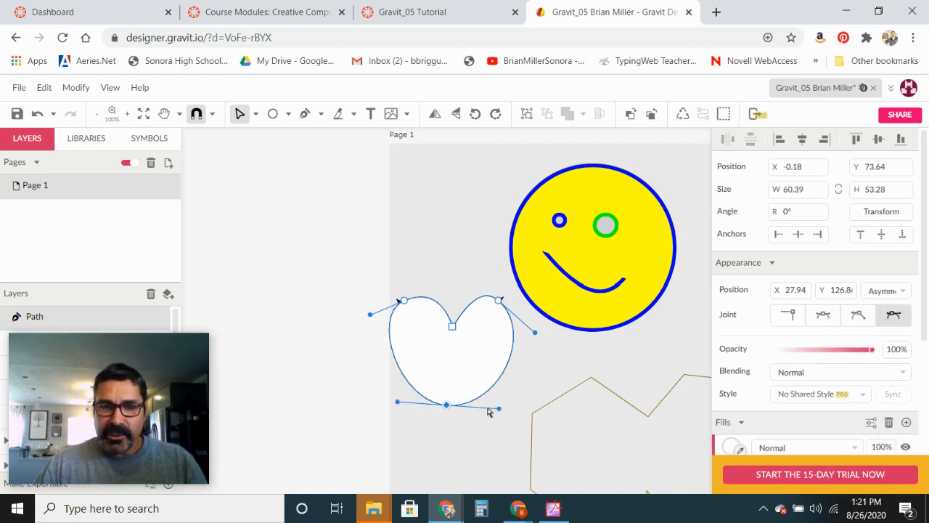
drag(499, 409, 504, 395)
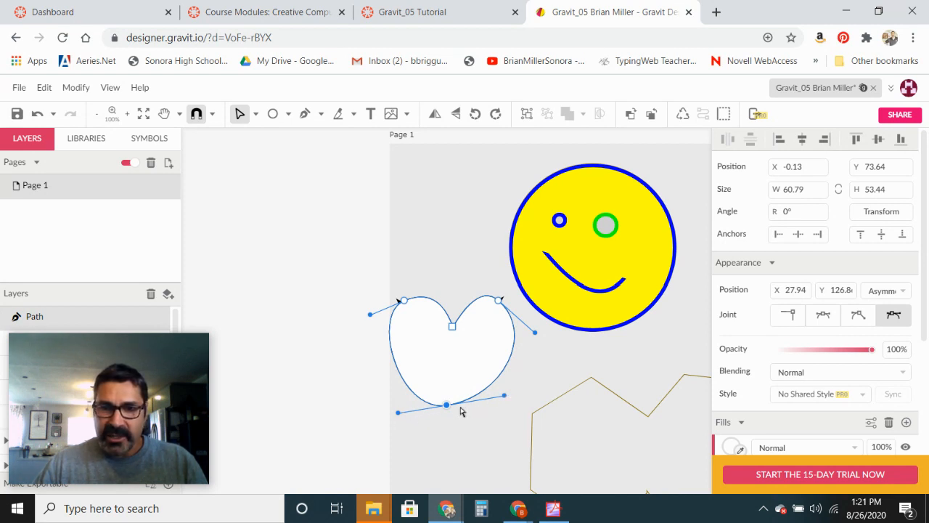
- Make the heart's bottom anchor a disconnected joint and pull its handles inward to form a pointed tip
click(857, 316)
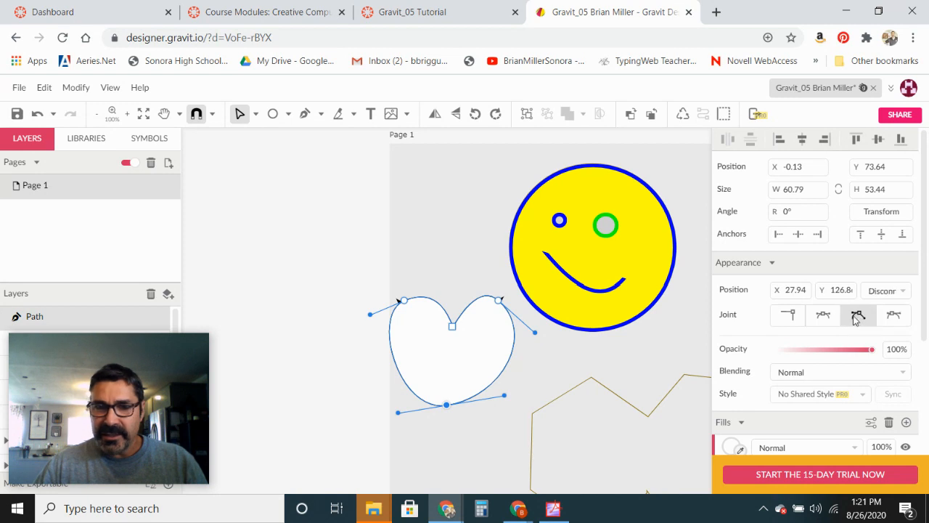
drag(503, 395, 482, 378)
drag(397, 412, 419, 391)
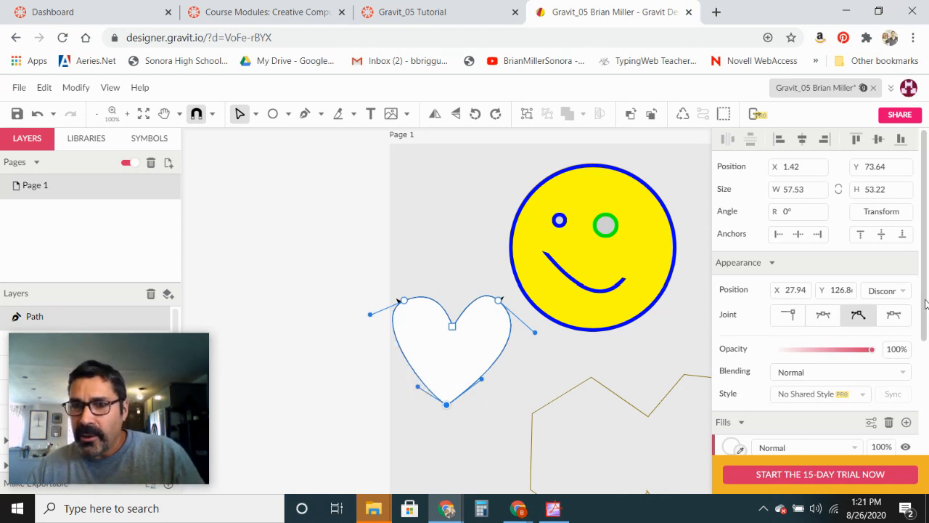
- Fill the heart with orange #FF9900
scroll(925, 303, down, 3)
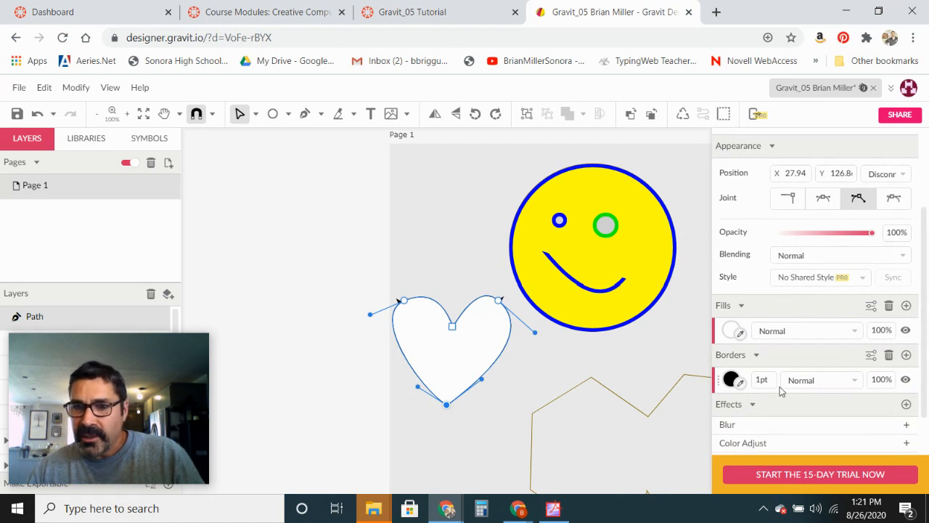
click(731, 379)
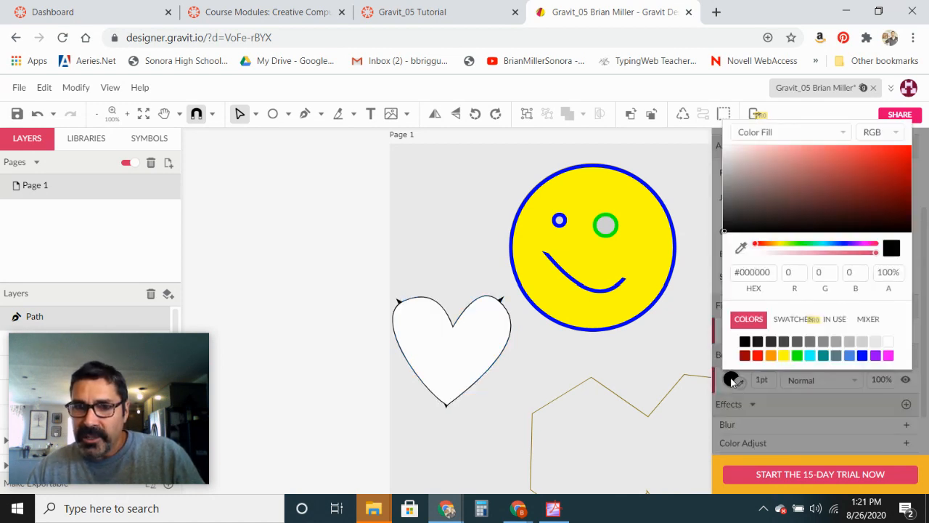
click(504, 357)
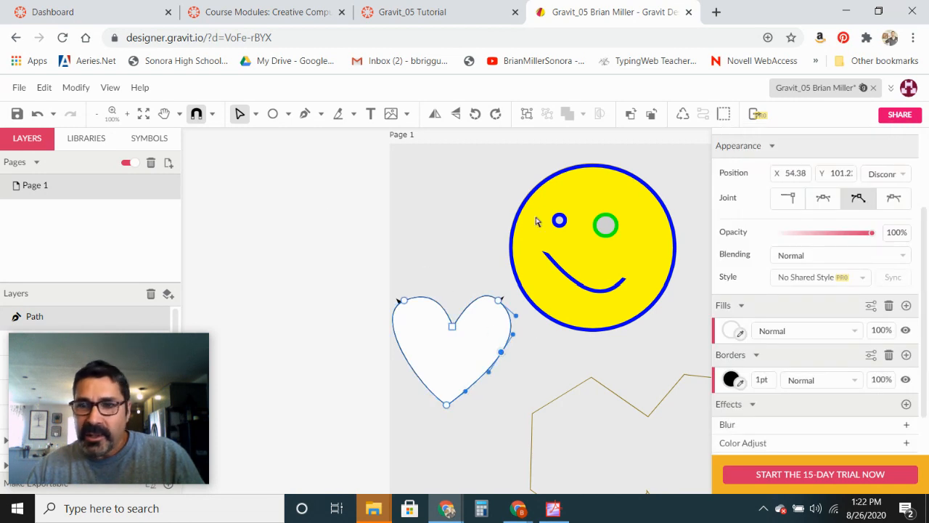
click(733, 330)
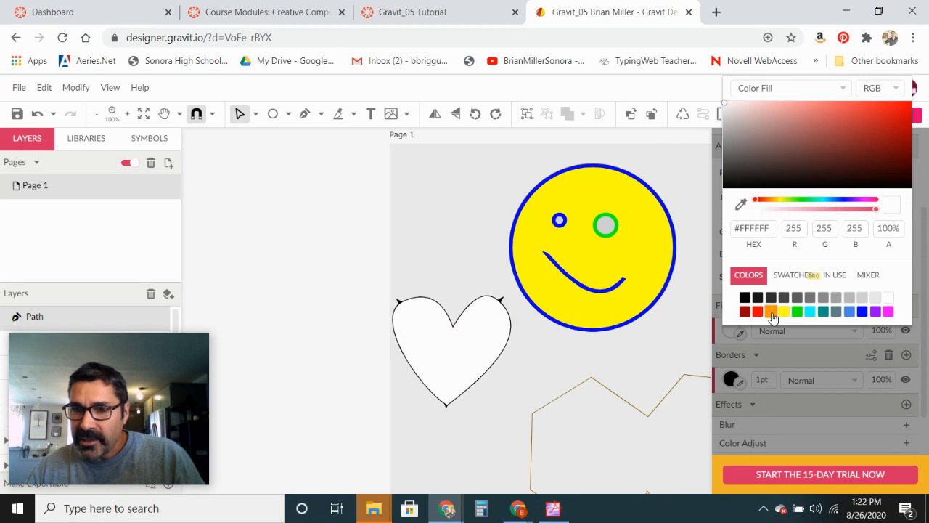
click(771, 312)
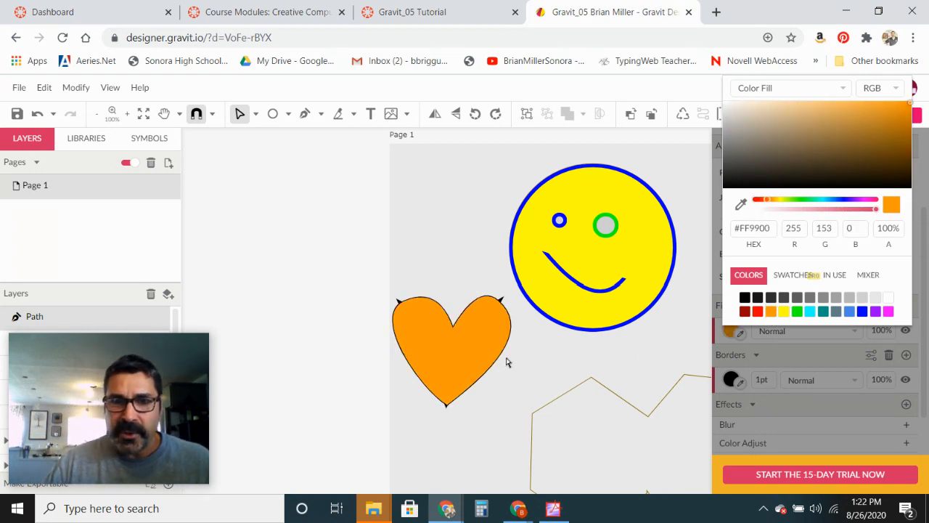
- Draw a polygon over the left part of the outlined shape, position it, and set its points to 9
drag(529, 404, 383, 254)
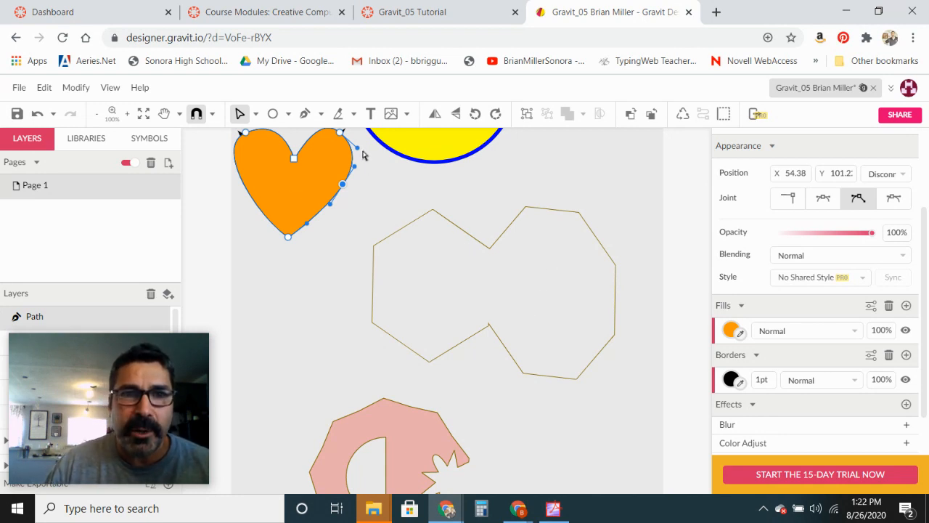
click(288, 115)
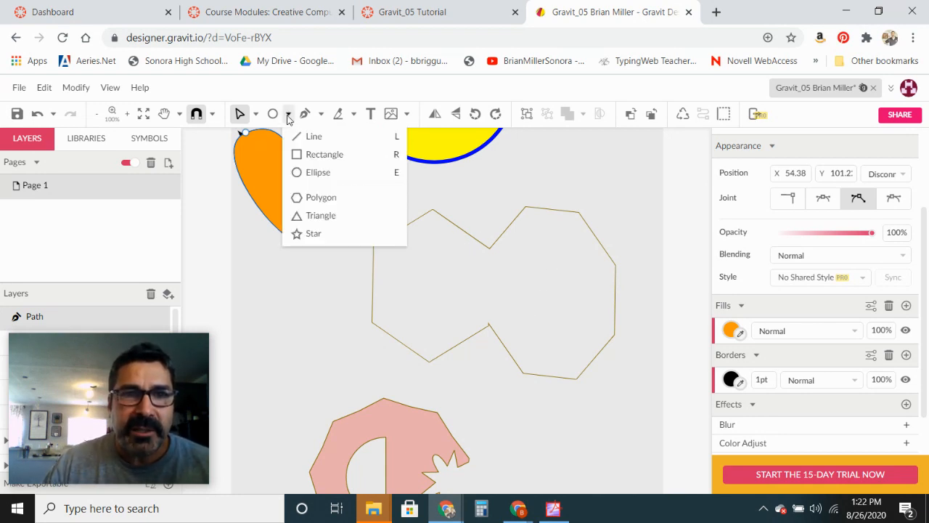
click(312, 197)
drag(380, 254, 430, 280)
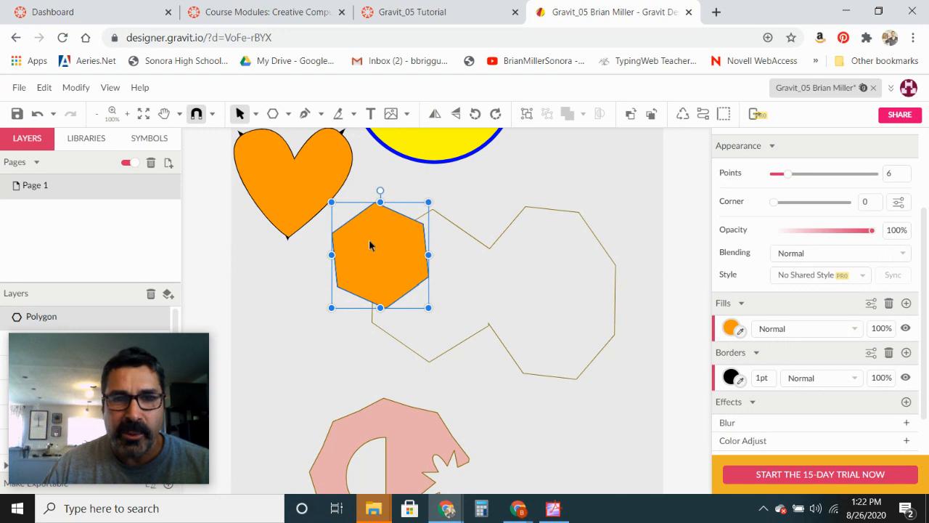
drag(369, 249, 407, 282)
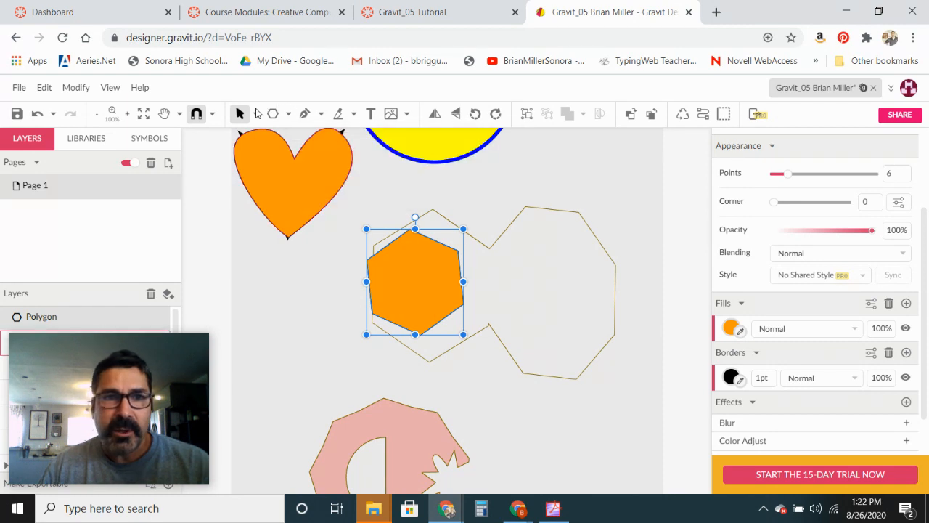
click(782, 174)
drag(783, 175, 803, 175)
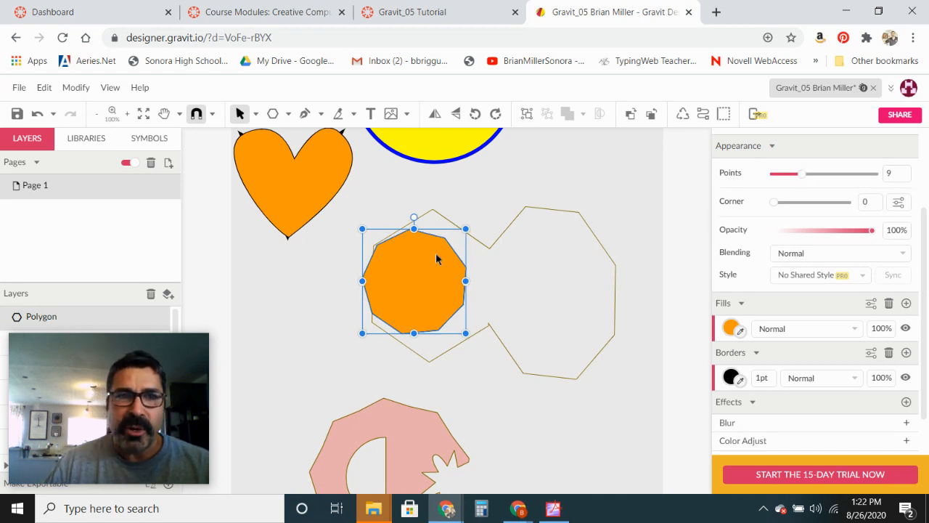
- Draw a second polygon over the right part of the outlined shape and set its points to 5
click(272, 114)
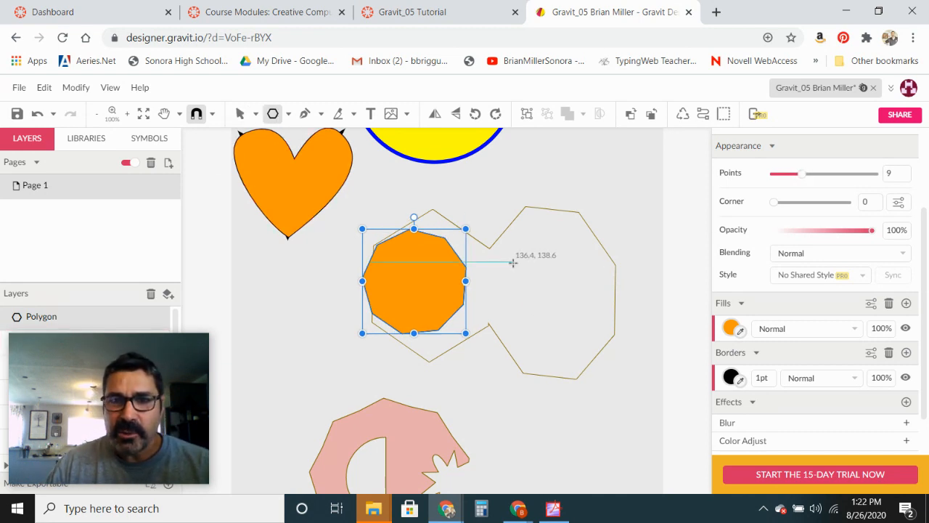
drag(518, 245, 552, 313)
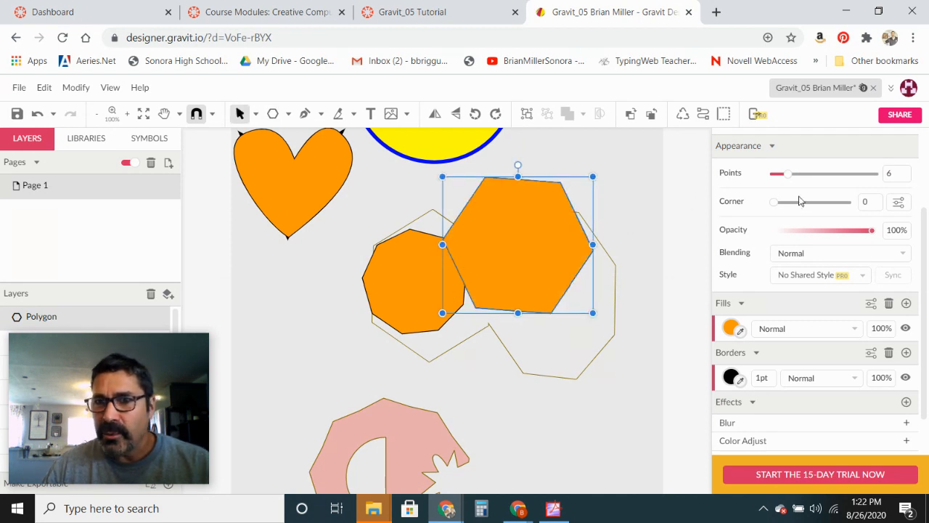
drag(786, 175, 785, 174)
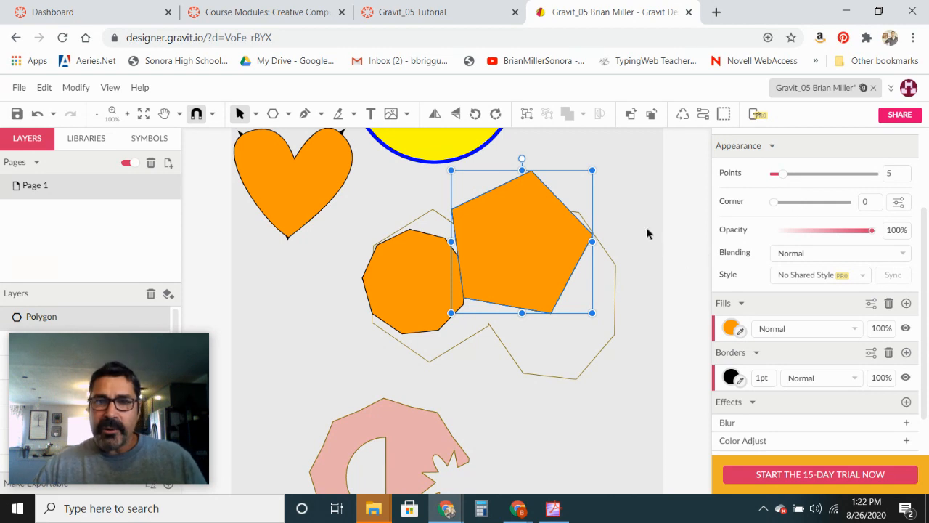
- With the Subselect tool, drag the pentagon's shape handles to set its size to 83%
click(254, 115)
click(271, 154)
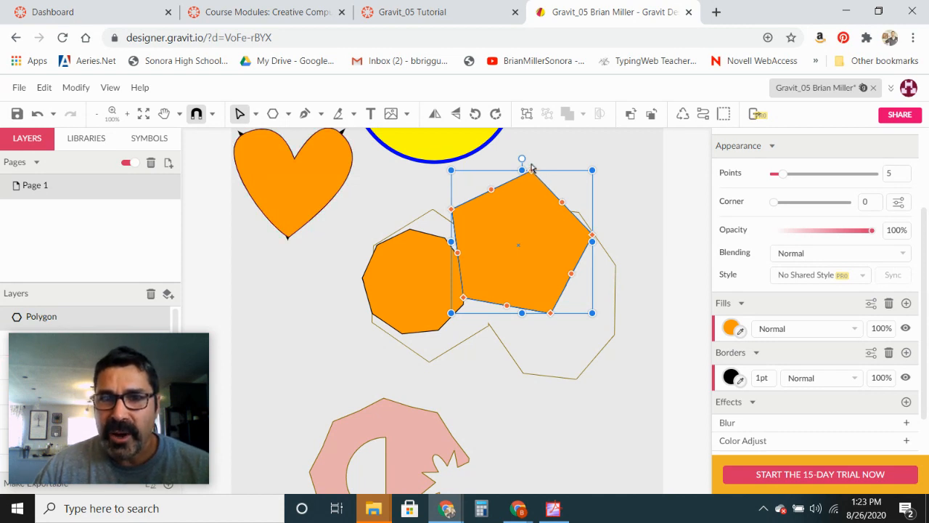
drag(532, 174, 531, 162)
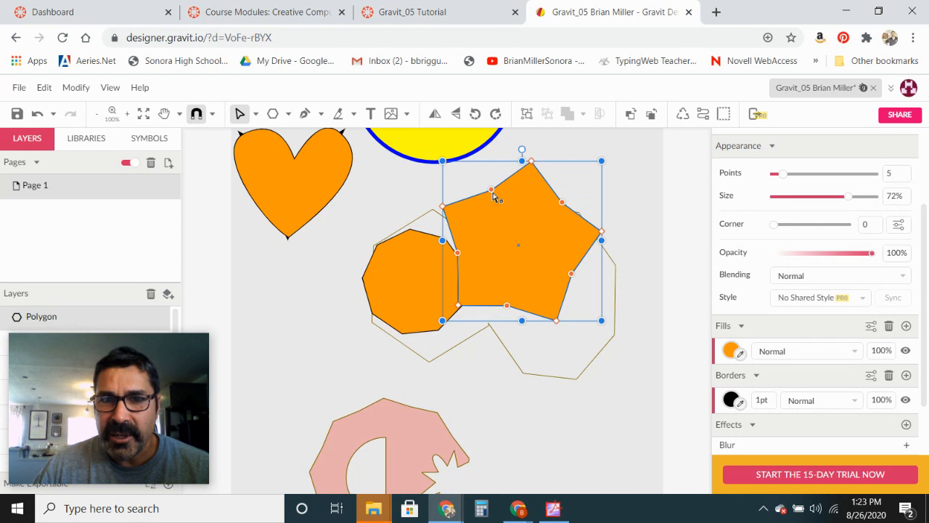
drag(492, 194, 491, 182)
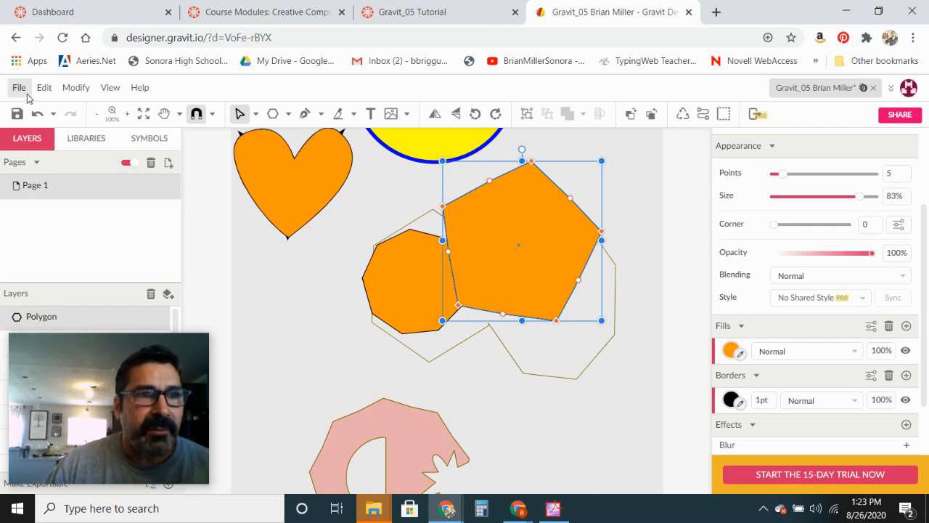
- Convert the pentagon polygon to a path
click(75, 88)
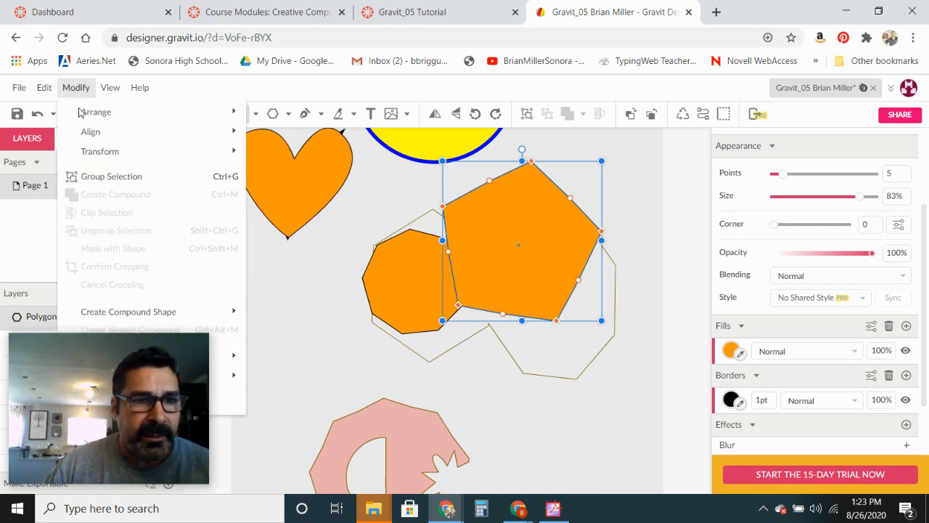
drag(137, 384, 837, 387)
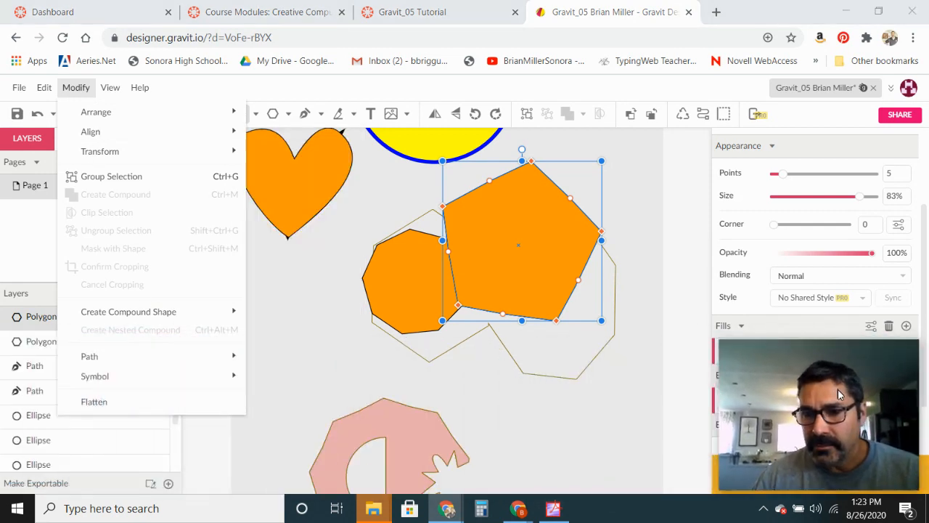
mouse_move(109, 357)
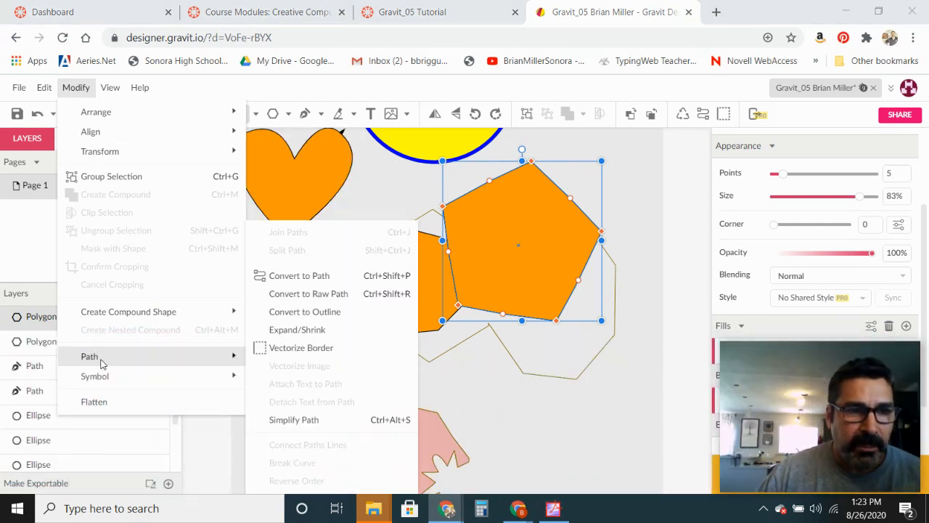
click(308, 280)
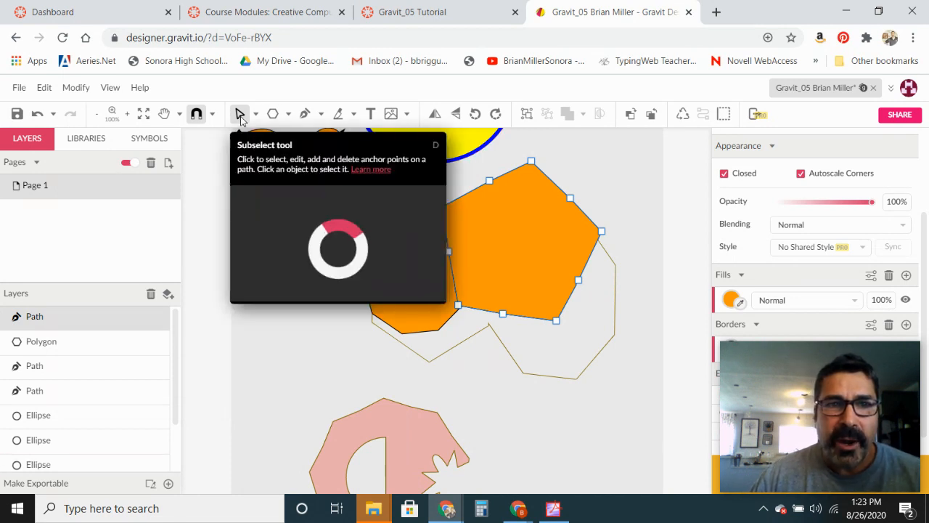
click(531, 161)
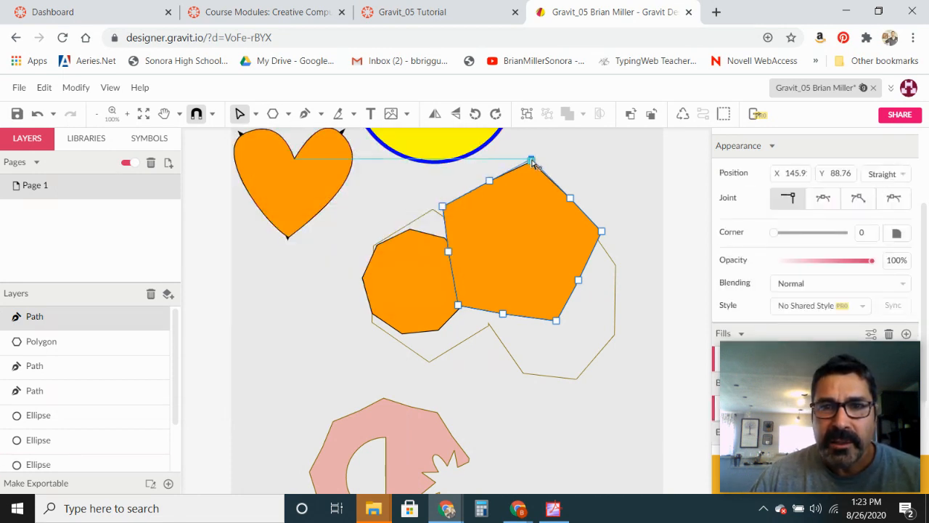
drag(532, 159, 533, 157)
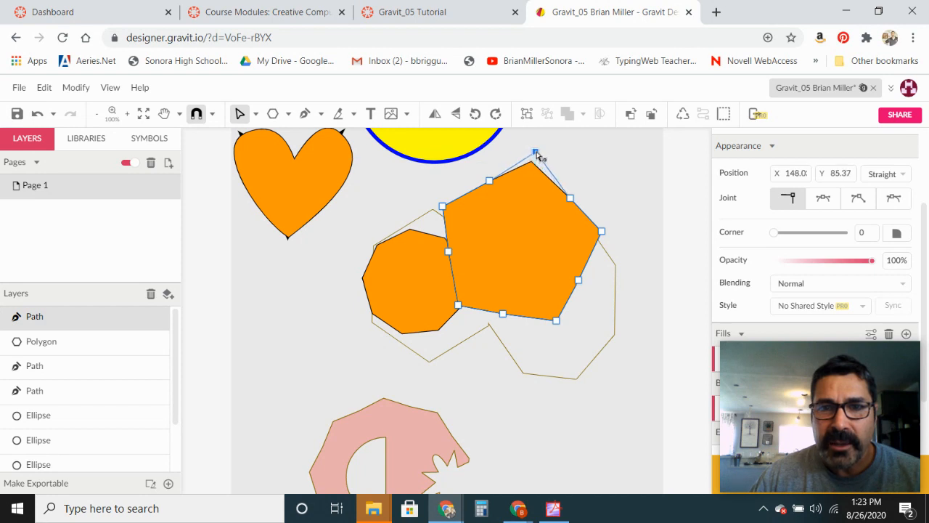
click(36, 114)
click(240, 114)
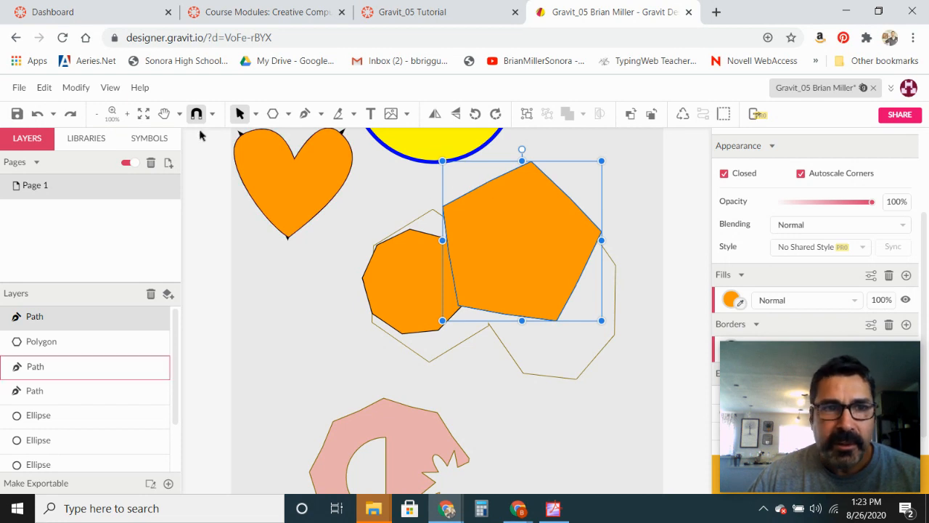
click(70, 114)
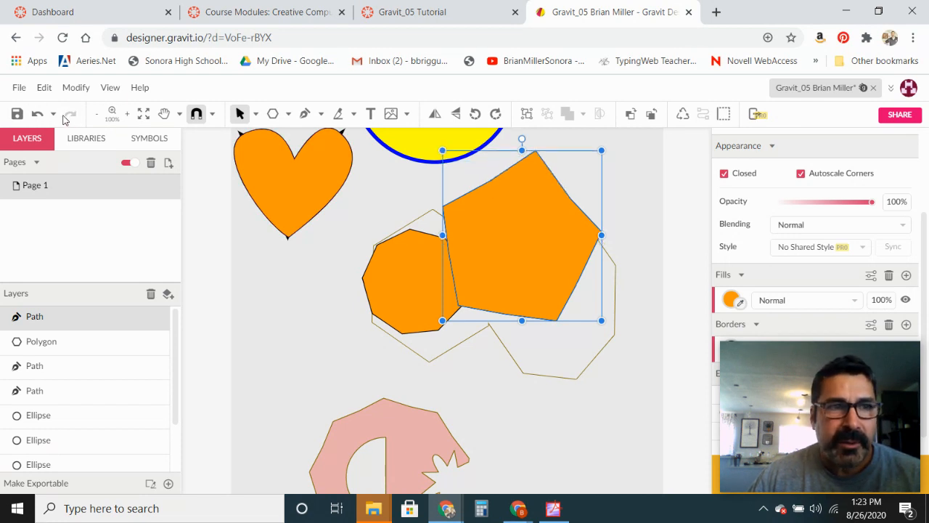
click(35, 115)
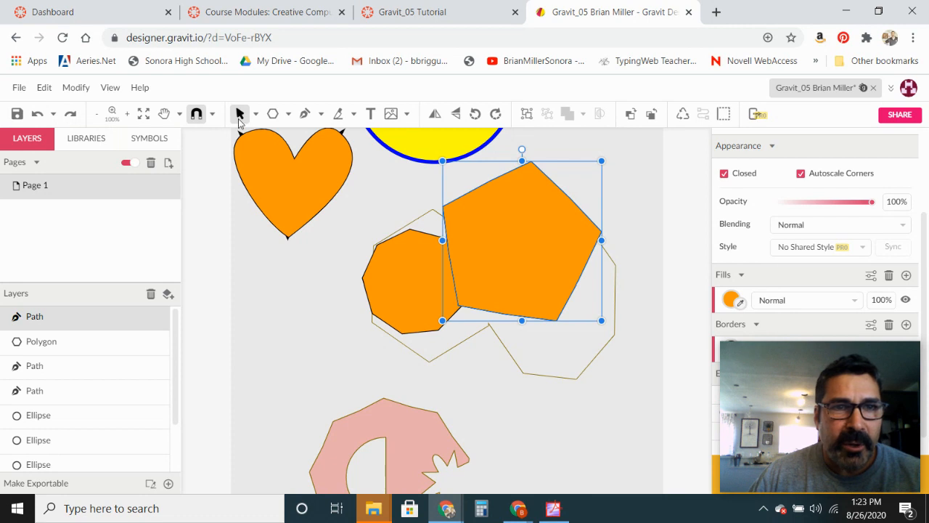
- With the Subselect tool, delete the midpoint anchors on the path's two upper edges
click(256, 114)
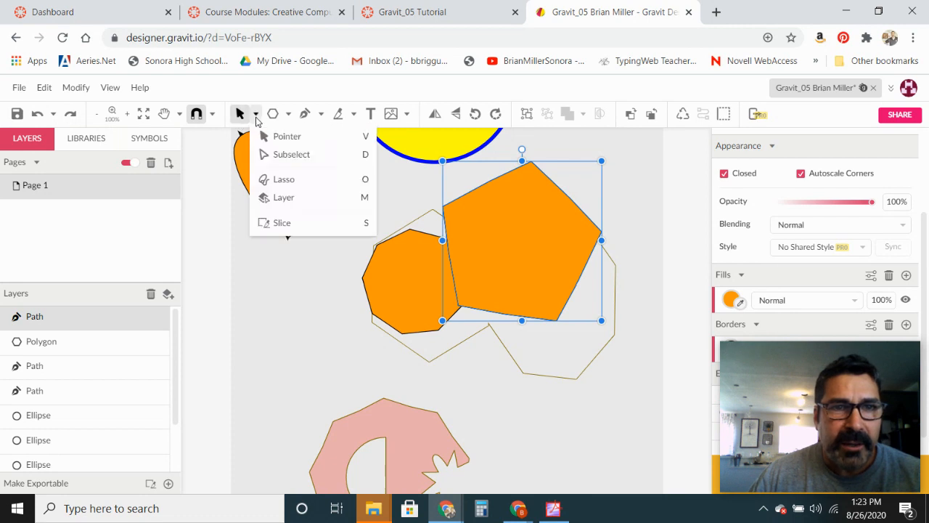
click(267, 154)
click(491, 183)
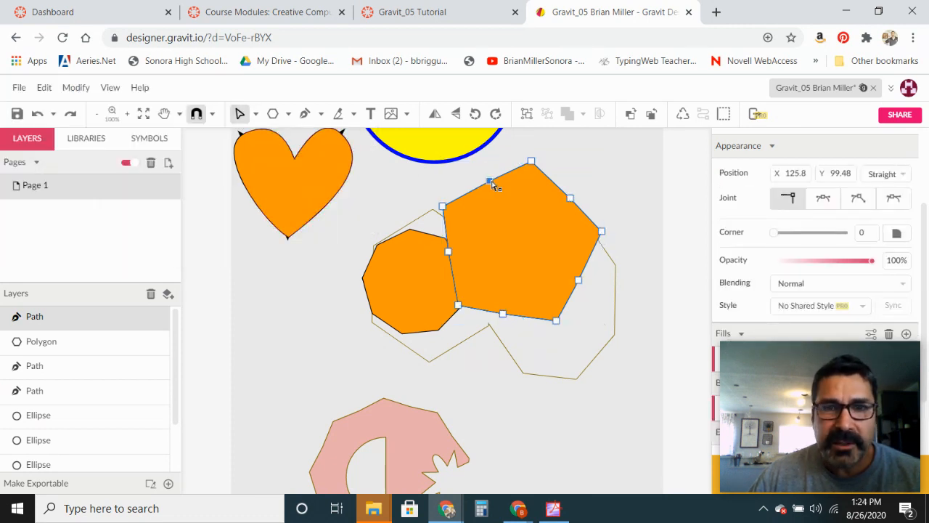
click(494, 185)
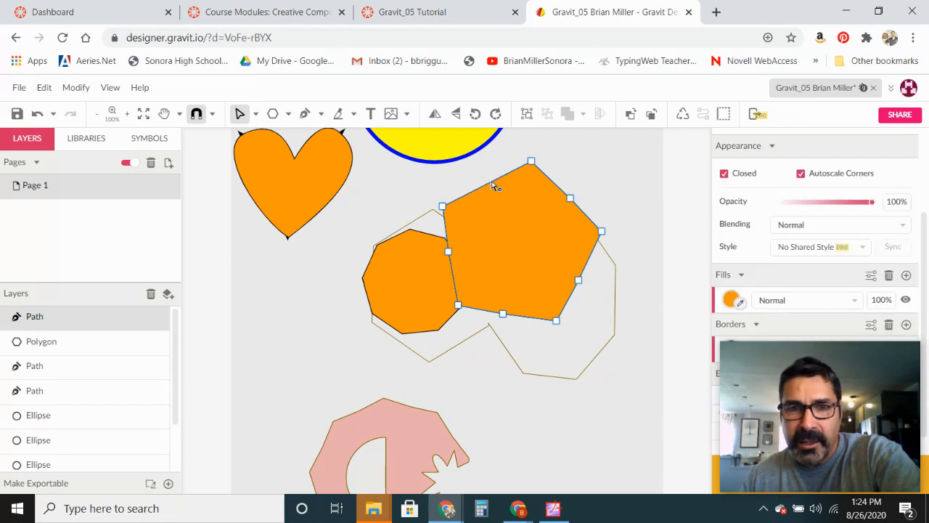
click(570, 199)
key(Delete)
- Delete the remaining midpoint anchors on the path's right, bottom and left edges
click(578, 282)
key(Delete)
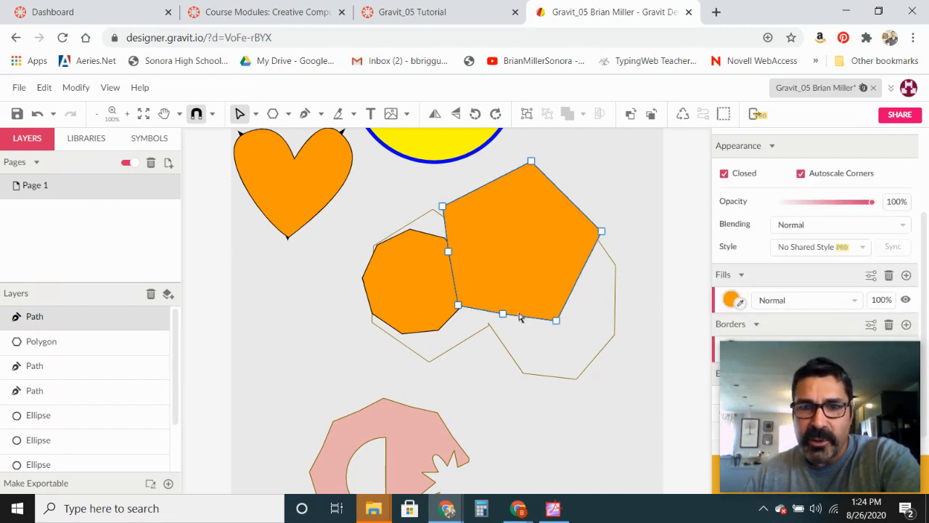
click(503, 315)
key(Delete)
click(448, 252)
key(Delete)
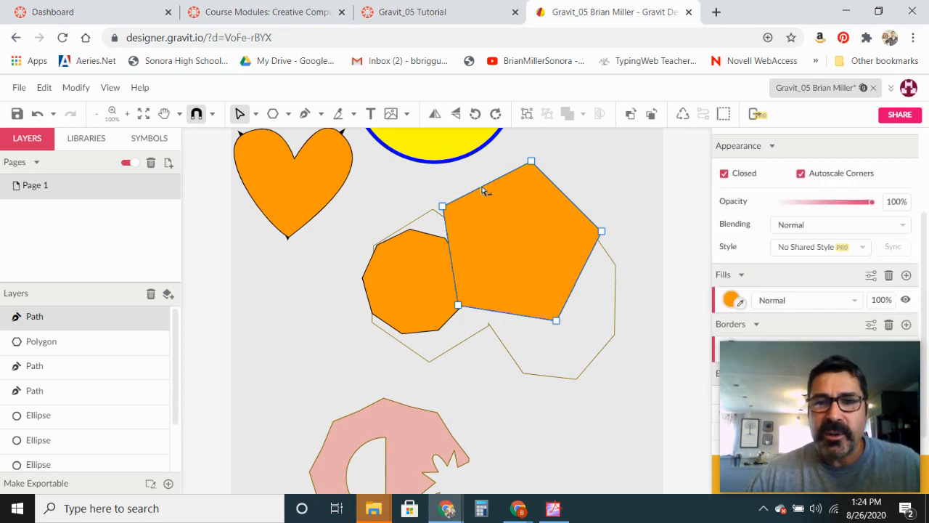
- Nudge the pentagon's top anchor upward, then move the whole pentagon down over the outlined shape
click(530, 161)
drag(537, 157, 538, 155)
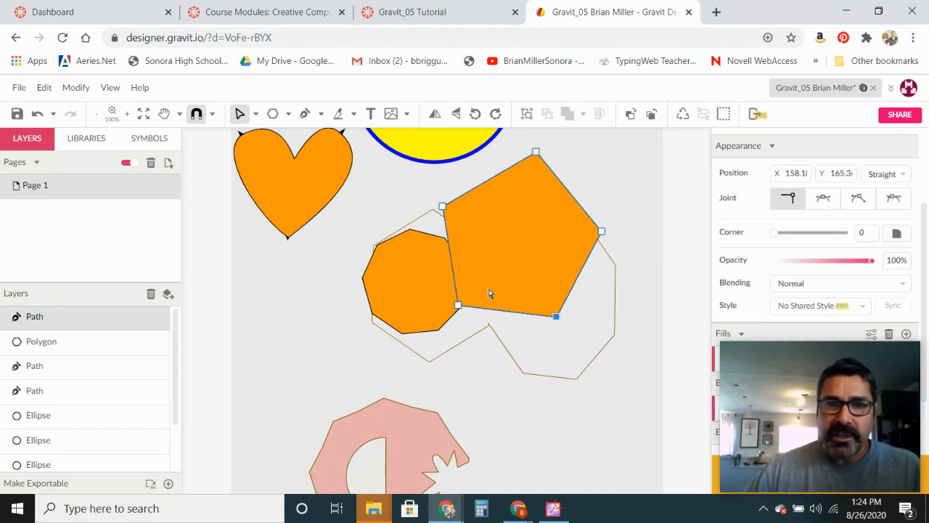
click(257, 116)
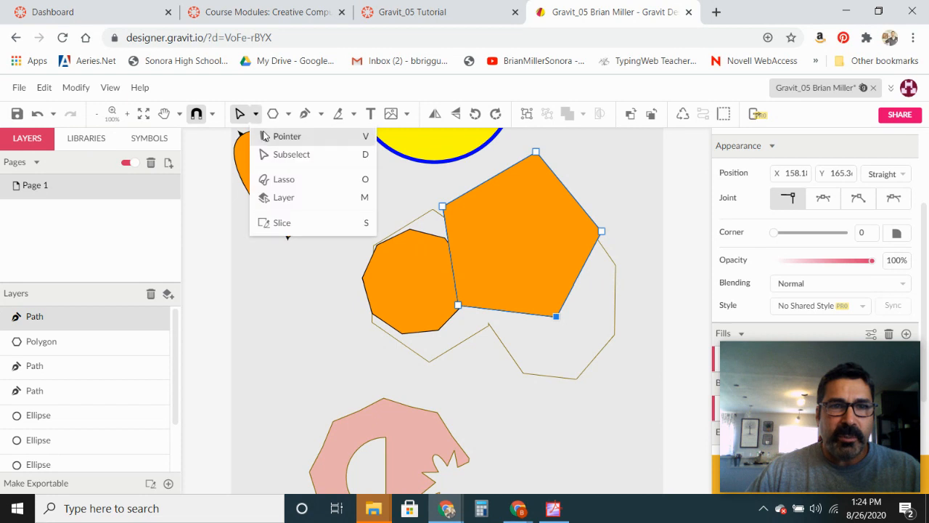
click(285, 138)
drag(511, 223, 515, 251)
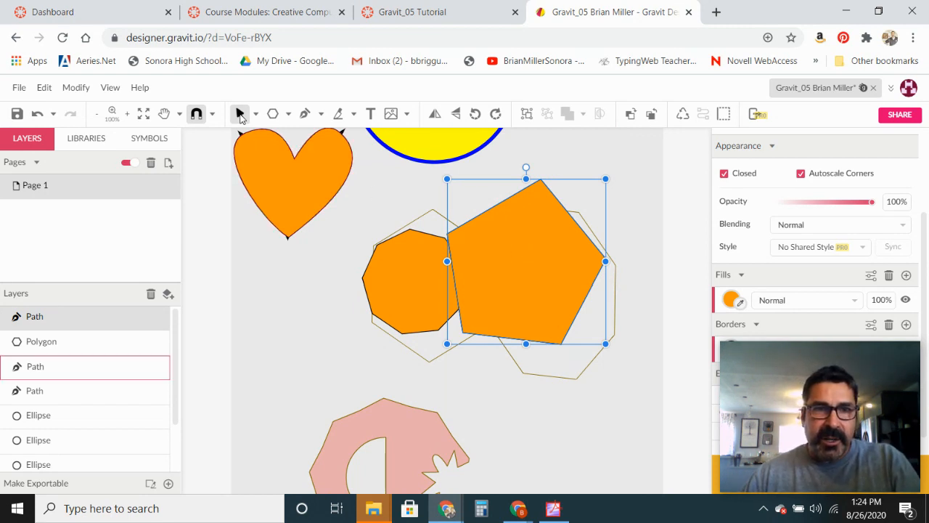
- Union the pentagon path and the polygon into a single compound shape
shift+click(408, 286)
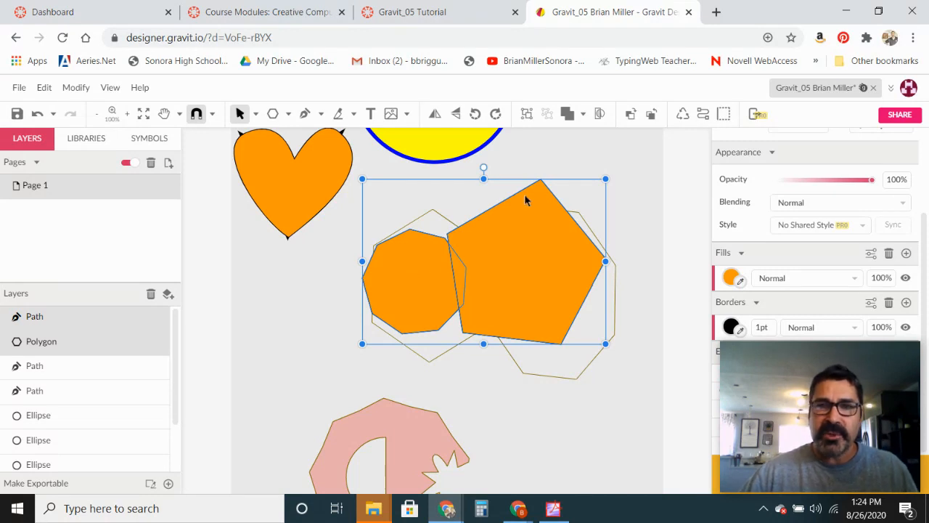
click(583, 116)
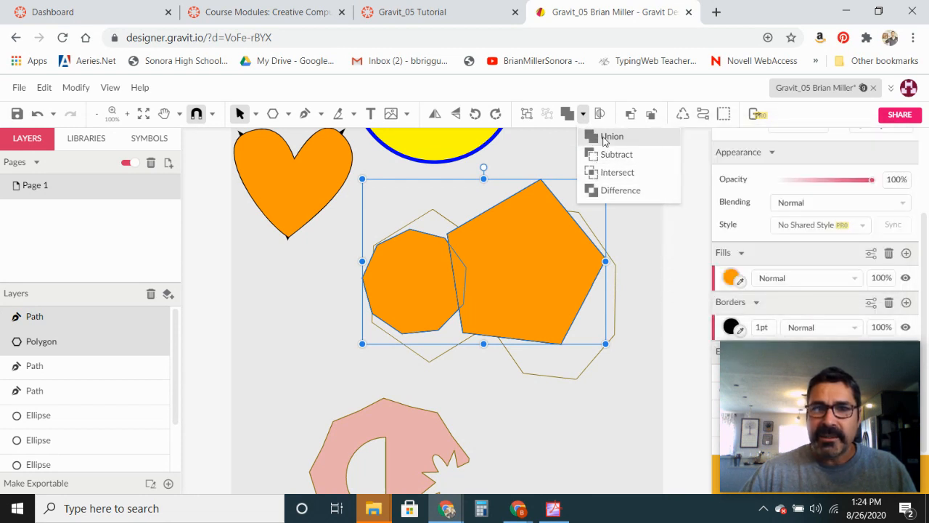
click(603, 137)
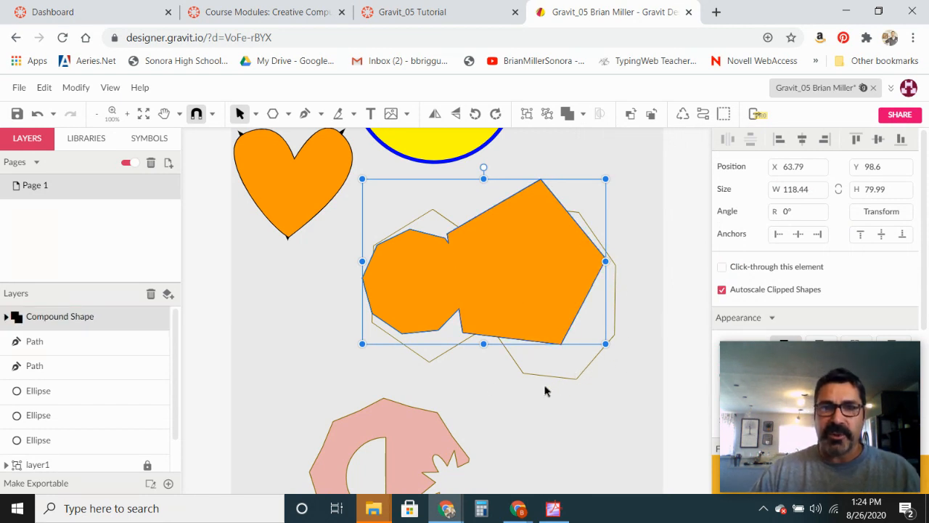
- Change the compound shape's fill color to green #00FF00
mouse_move(799, 345)
drag(795, 372, 163, 238)
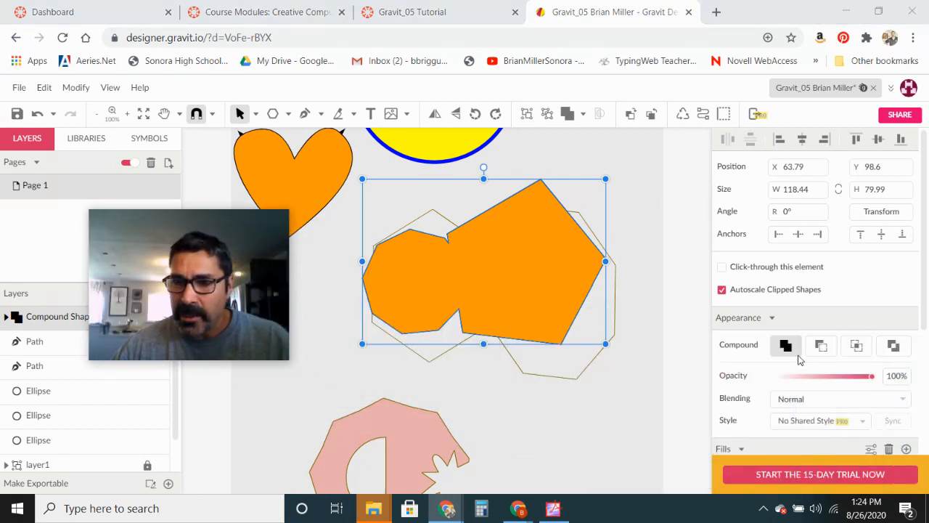
drag(925, 322, 926, 405)
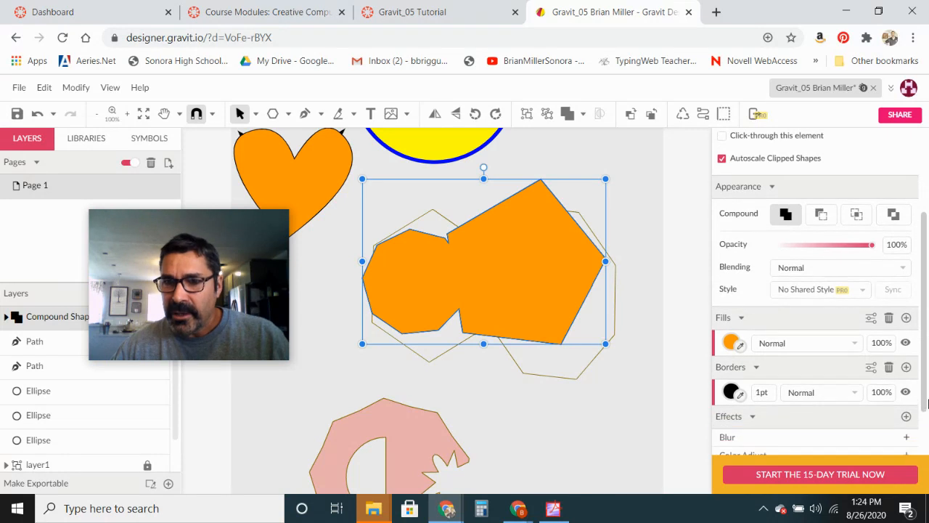
click(730, 343)
click(796, 318)
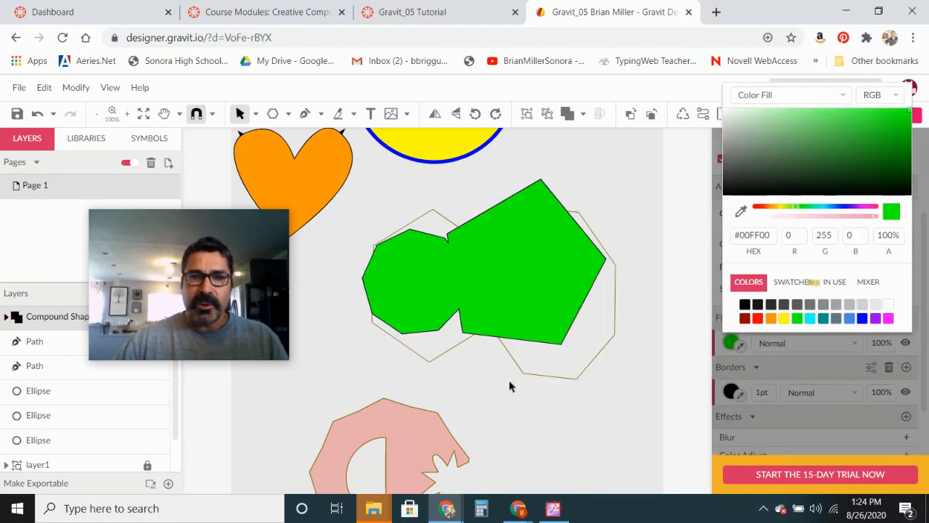
- Draw a polygon, set it to 7 points, and move it beside the pink outlined shape
key(space)
drag(540, 412, 541, 232)
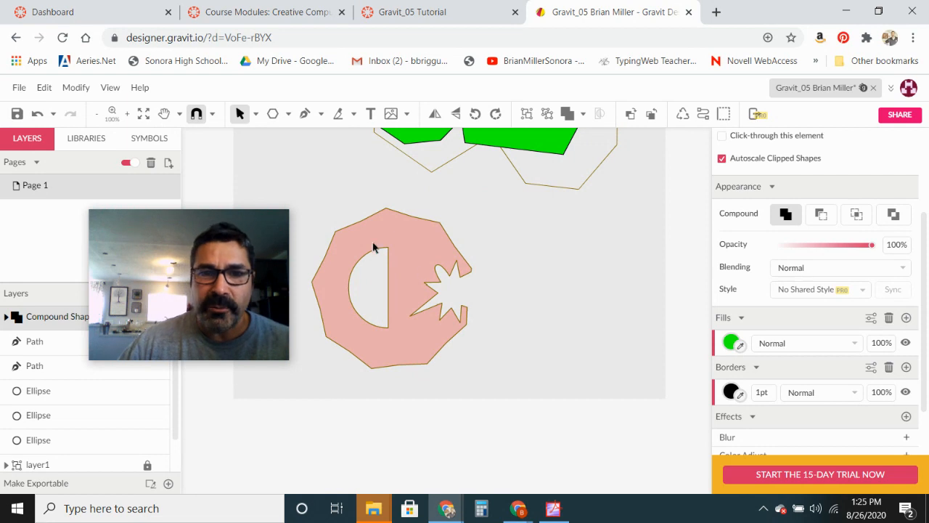
drag(219, 274, 857, 410)
key(y)
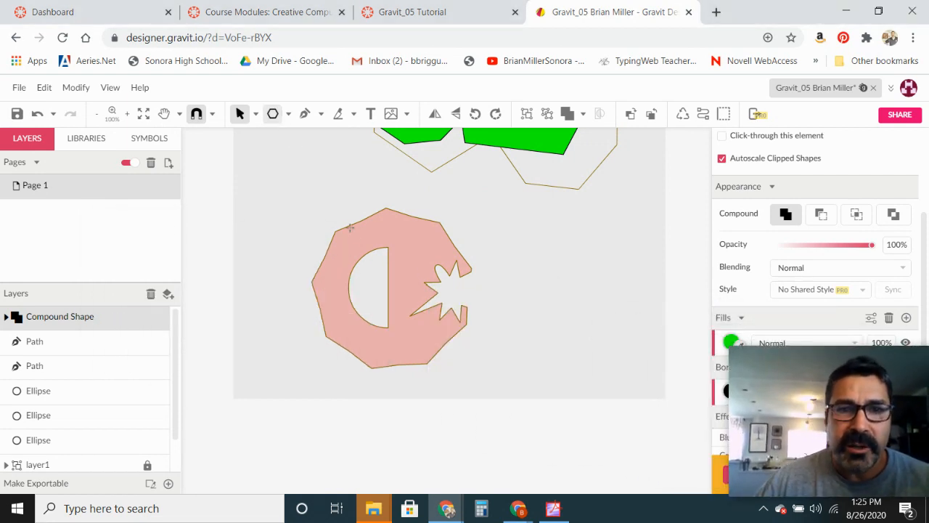
mouse_move(330, 238)
mouse_down()
mouse_move(410, 181)
mouse_move(406, 194)
mouse_up()
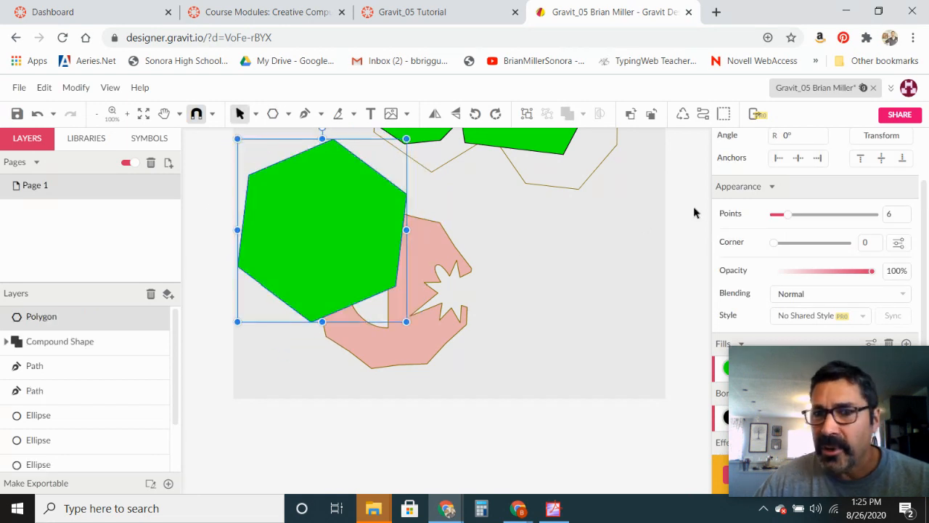
click(793, 218)
drag(285, 194, 535, 312)
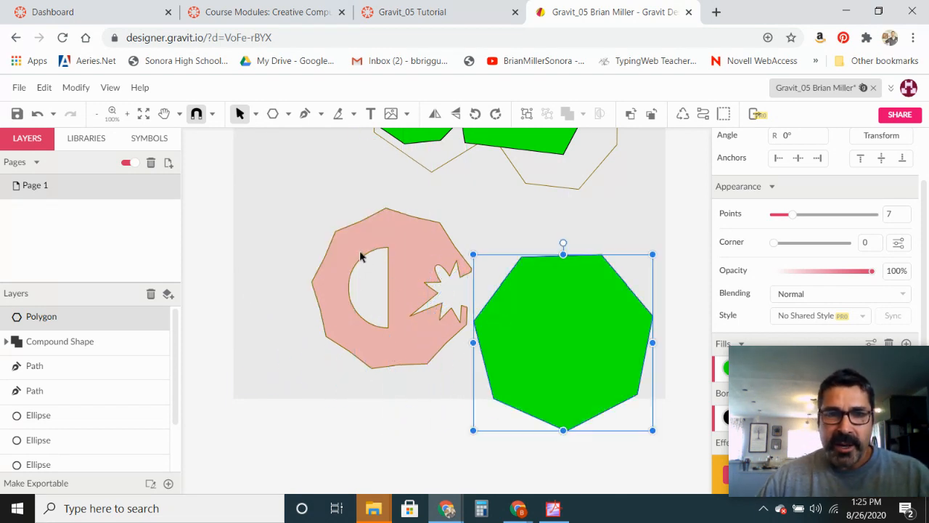
- Draw a circle over the left part of the pink outlined shape with the Ellipse tool
click(287, 114)
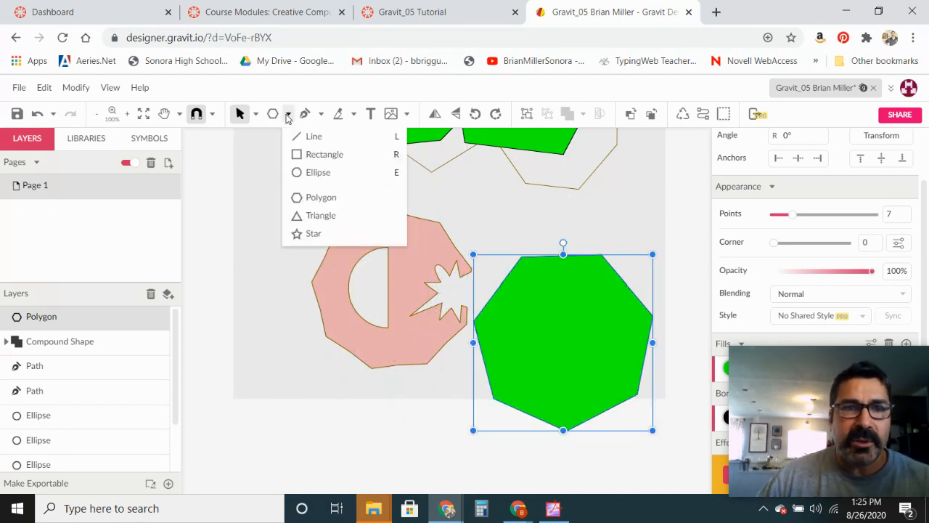
click(309, 173)
mouse_move(280, 236)
mouse_down()
mouse_move(305, 264)
mouse_move(396, 325)
mouse_up()
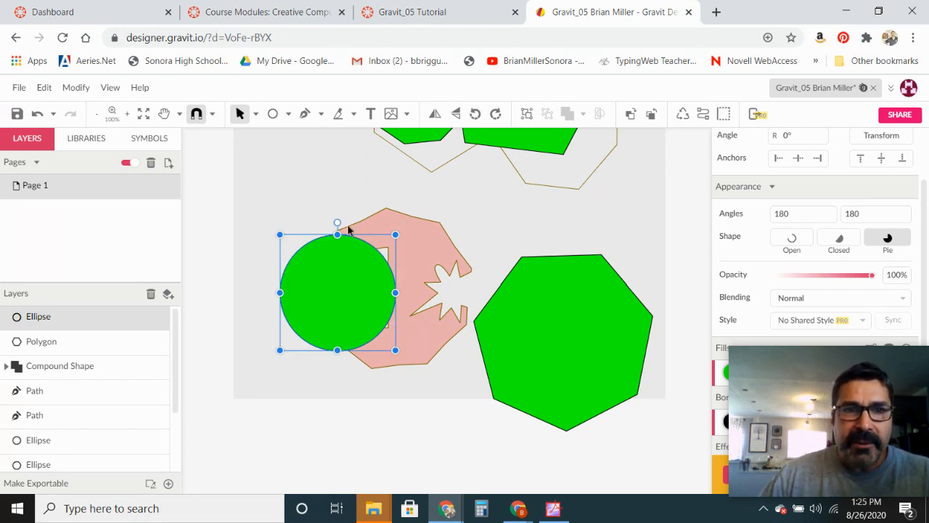
- With the Subselect tool, convert the circle to a path and delete its top anchor
click(256, 114)
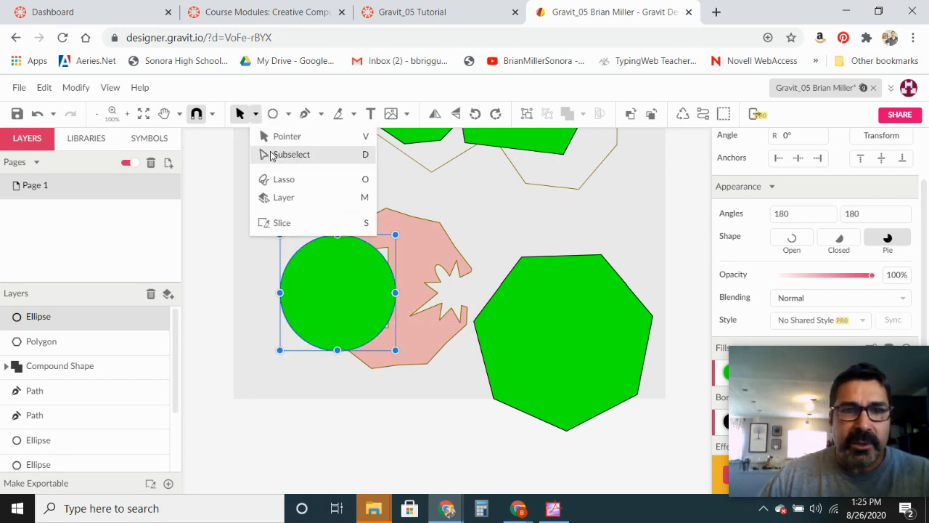
click(267, 154)
drag(337, 235, 334, 262)
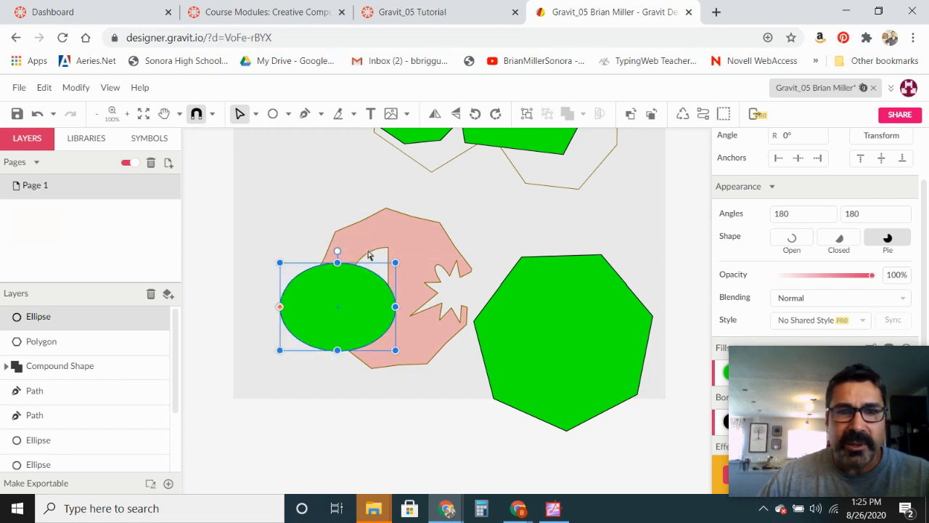
click(39, 115)
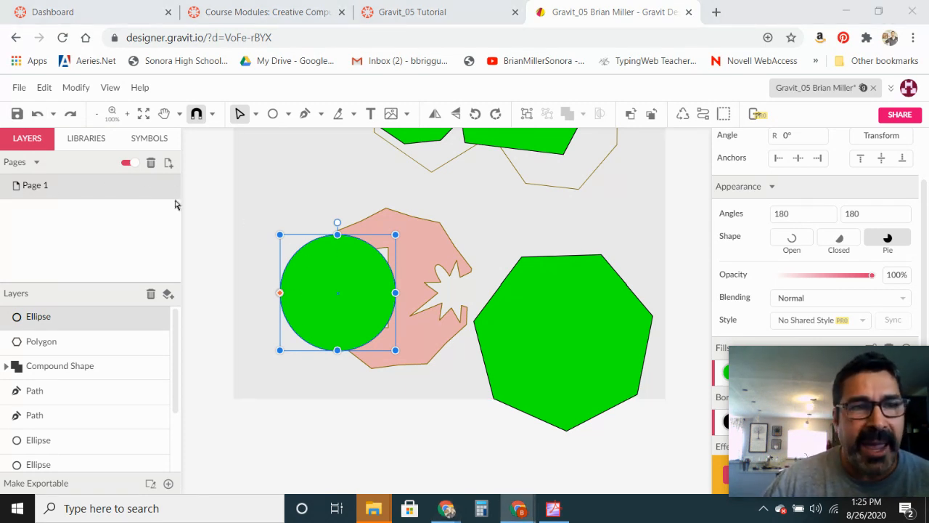
click(76, 88)
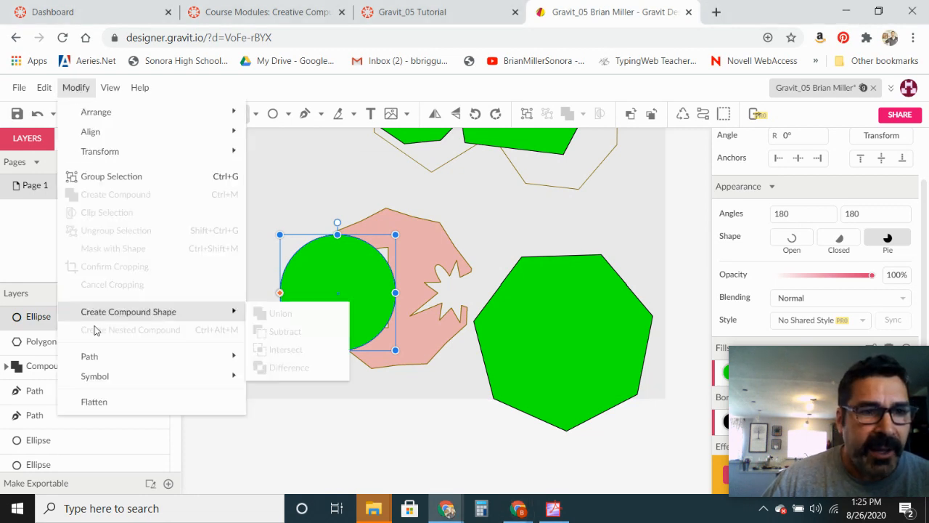
mouse_move(102, 358)
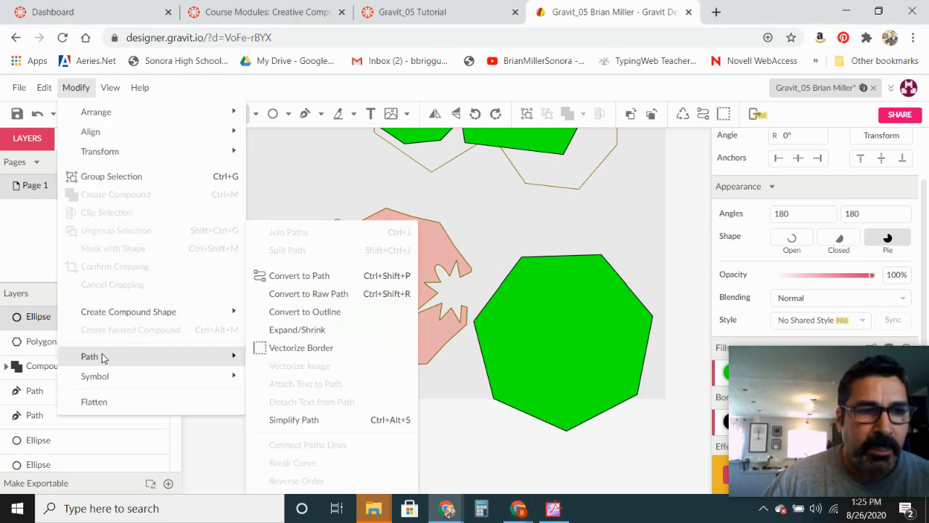
click(320, 274)
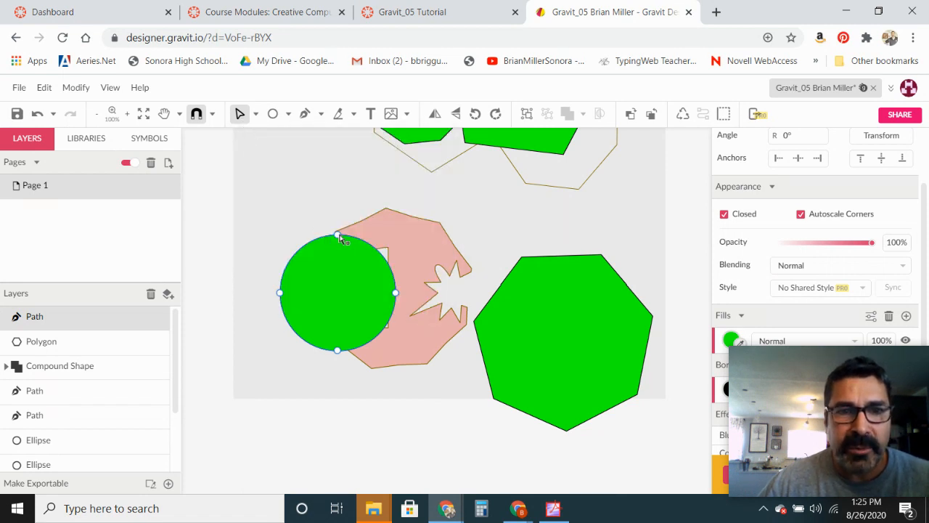
click(338, 235)
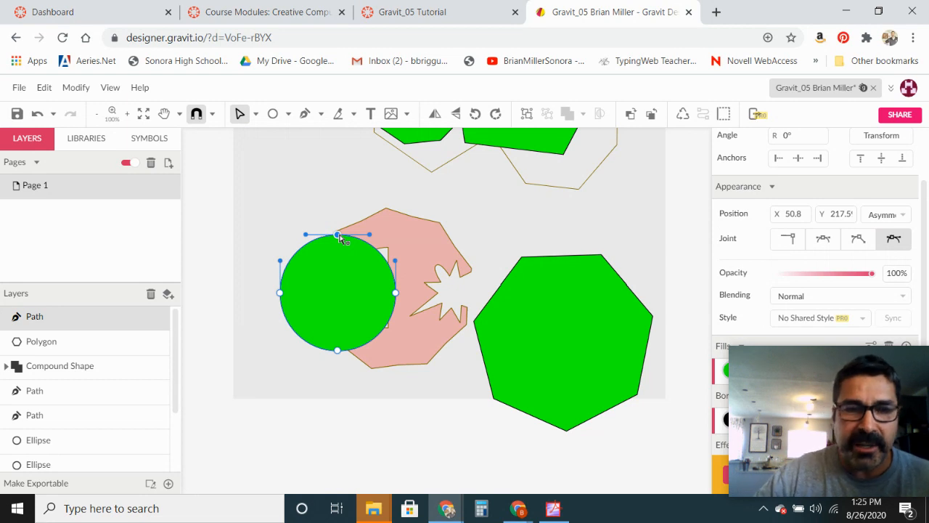
key(Delete)
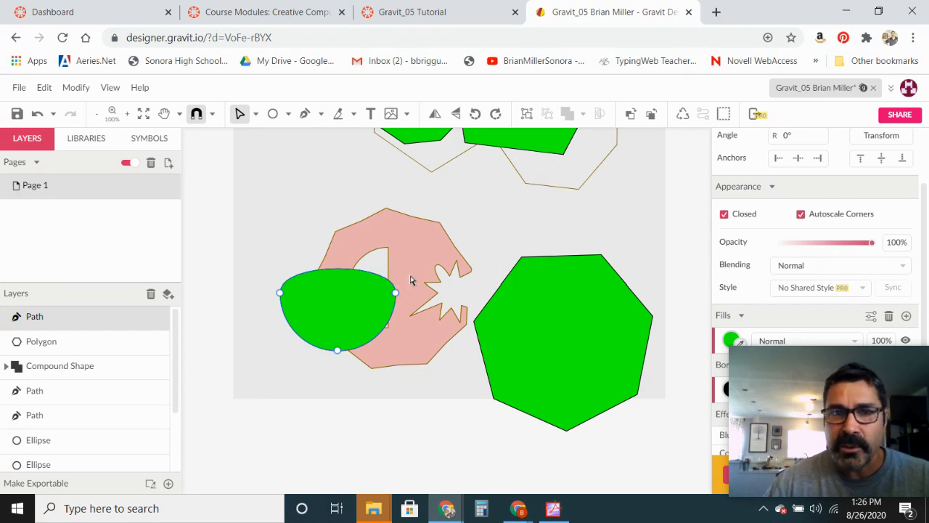
- Set the path's right and left anchors to Disconnected joints to flatten its top into a half-circle
click(395, 293)
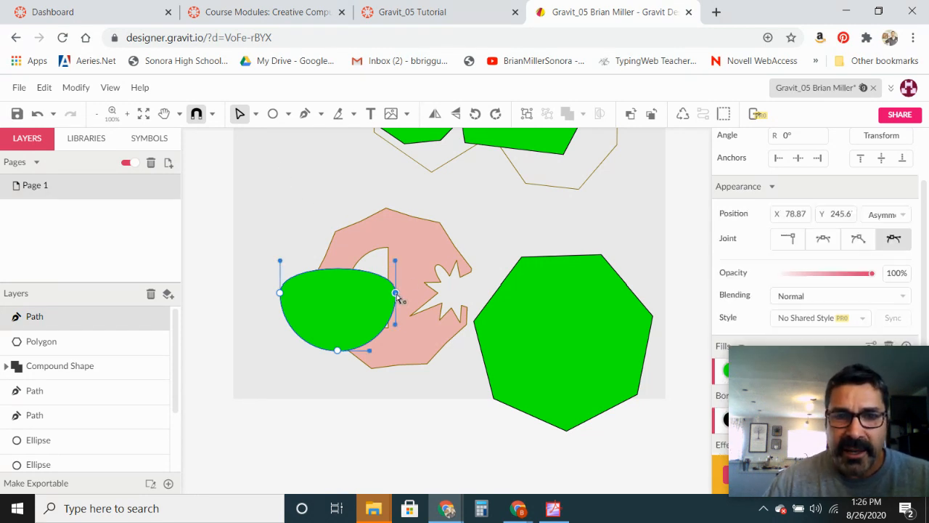
drag(844, 420, 130, 373)
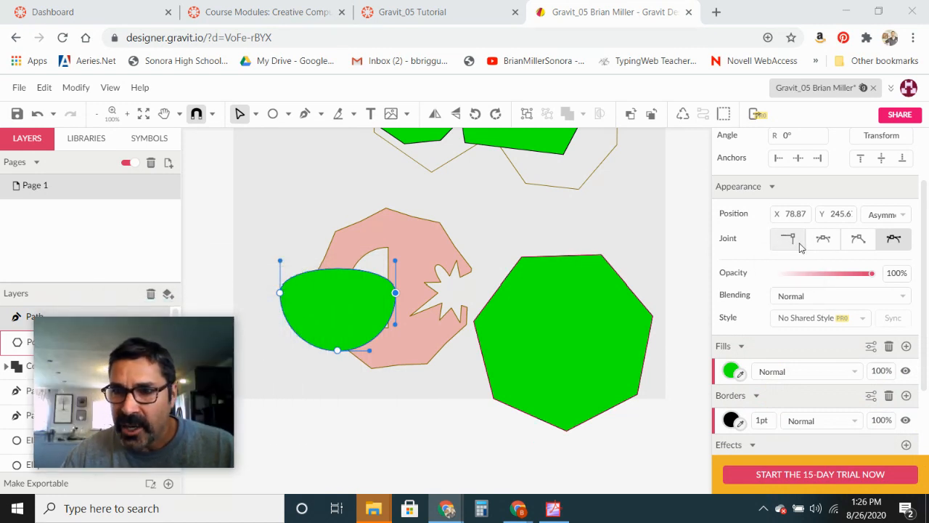
click(860, 246)
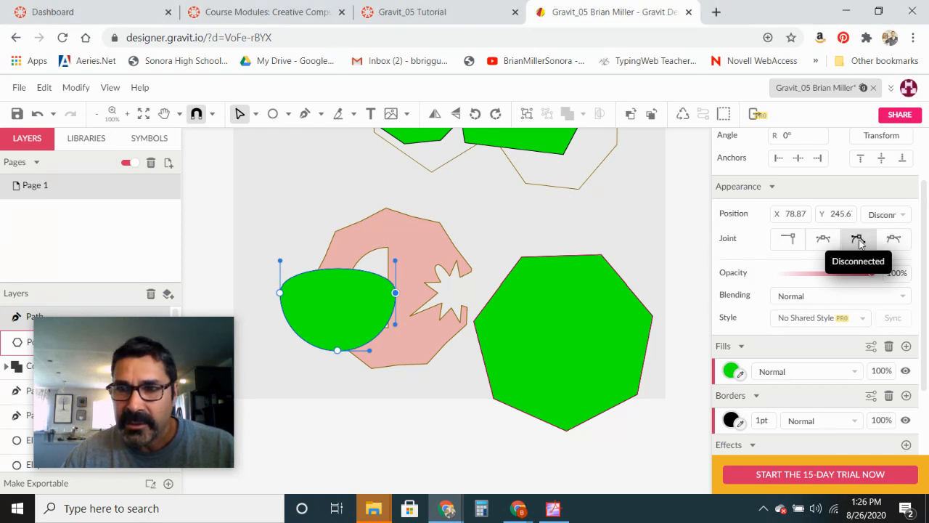
drag(398, 265, 398, 272)
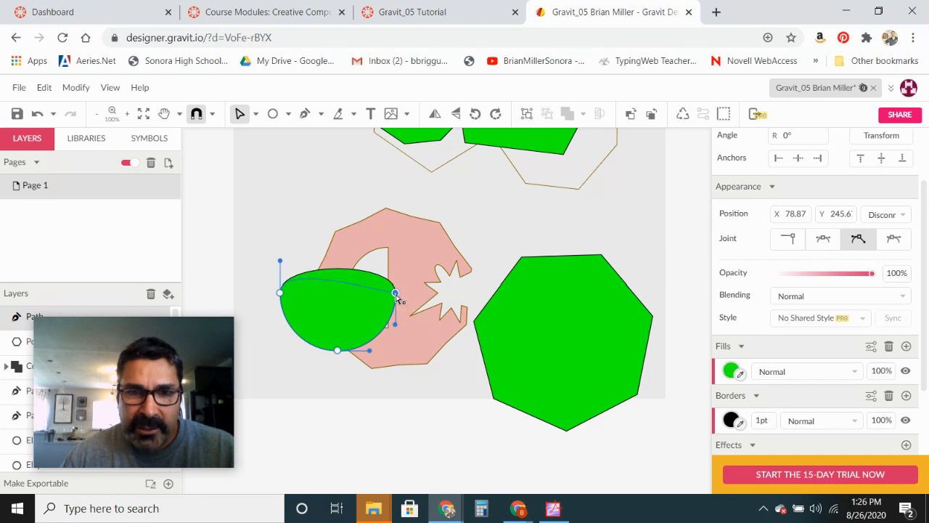
drag(396, 294, 397, 294)
click(282, 294)
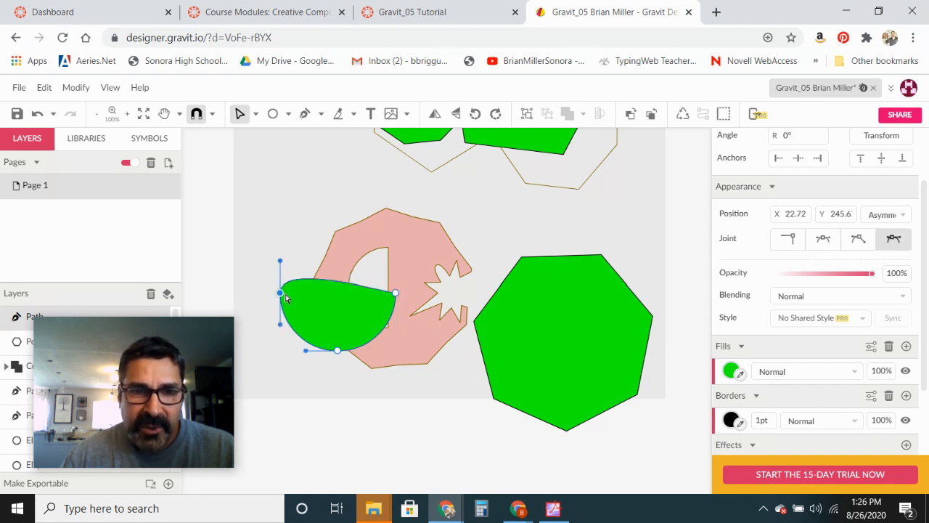
click(858, 240)
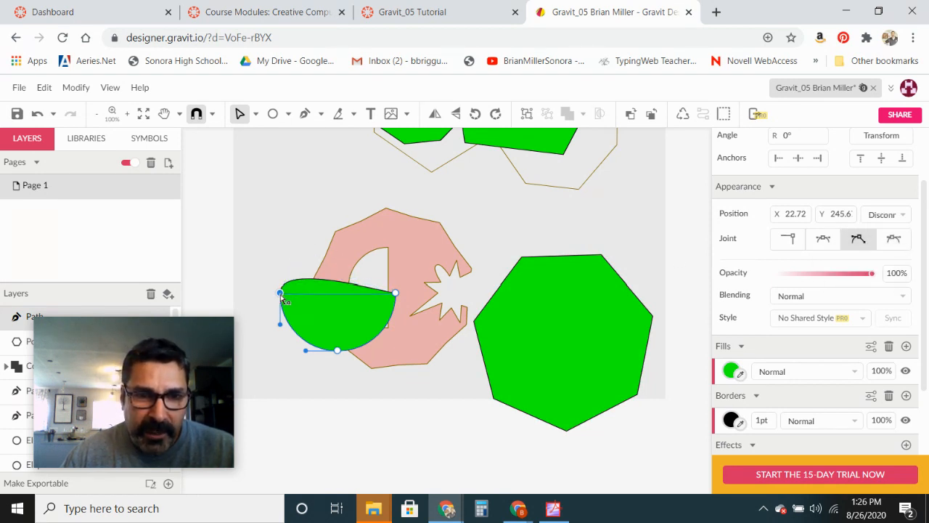
drag(281, 295, 281, 295)
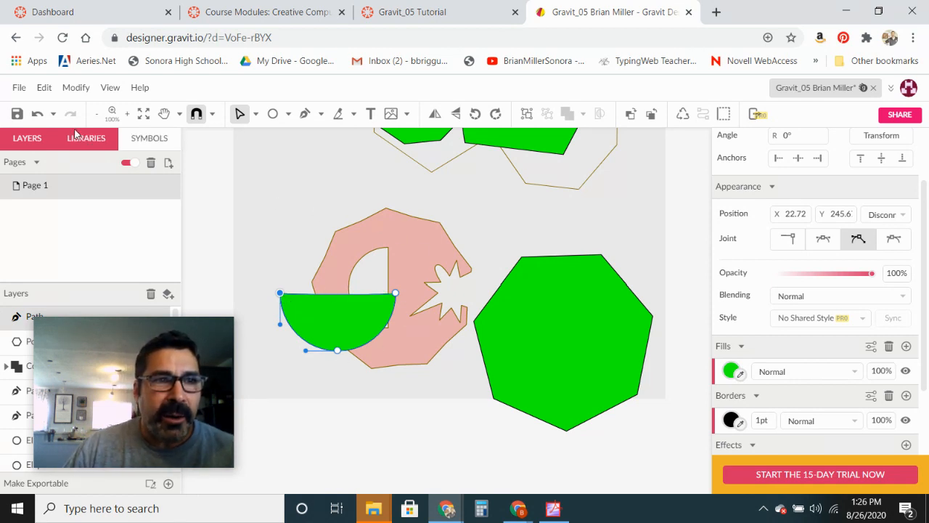
- Move the half-circle onto the lower part of the green heptagon and scale it down
click(257, 115)
click(283, 137)
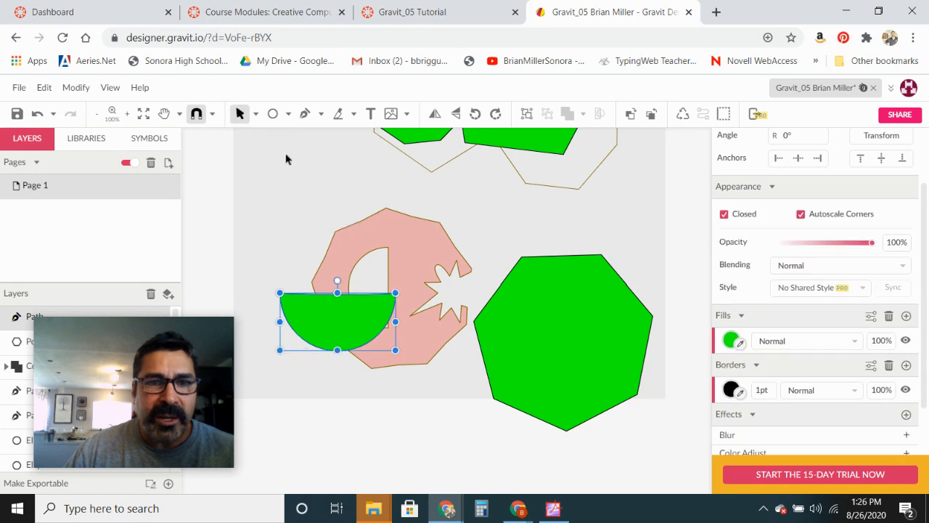
drag(315, 310, 545, 367)
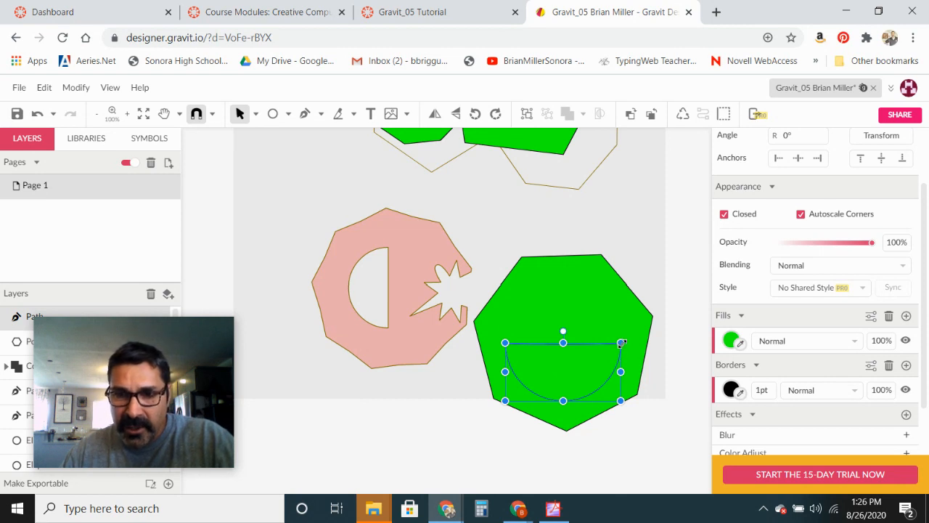
drag(620, 342, 584, 378)
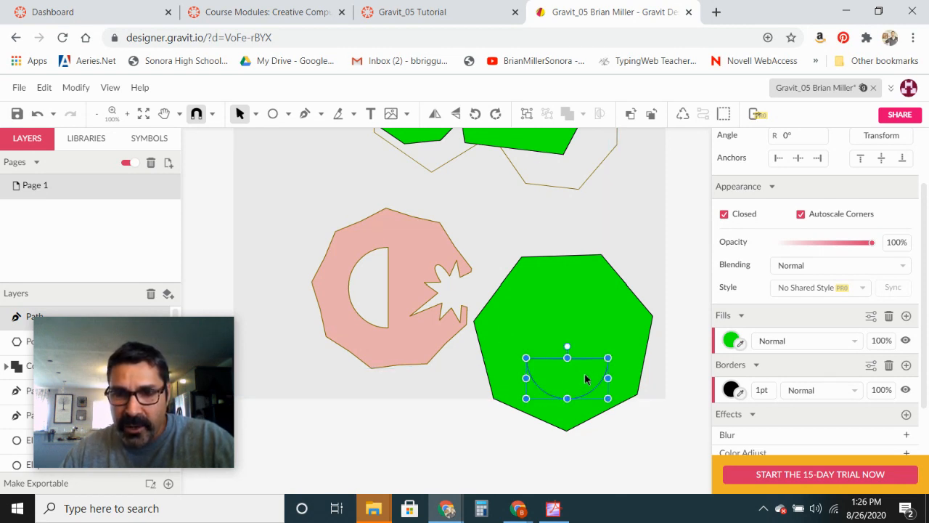
- Subtract the half-circle from the heptagon to cut a mouth, then shift the result up and right
click(566, 336)
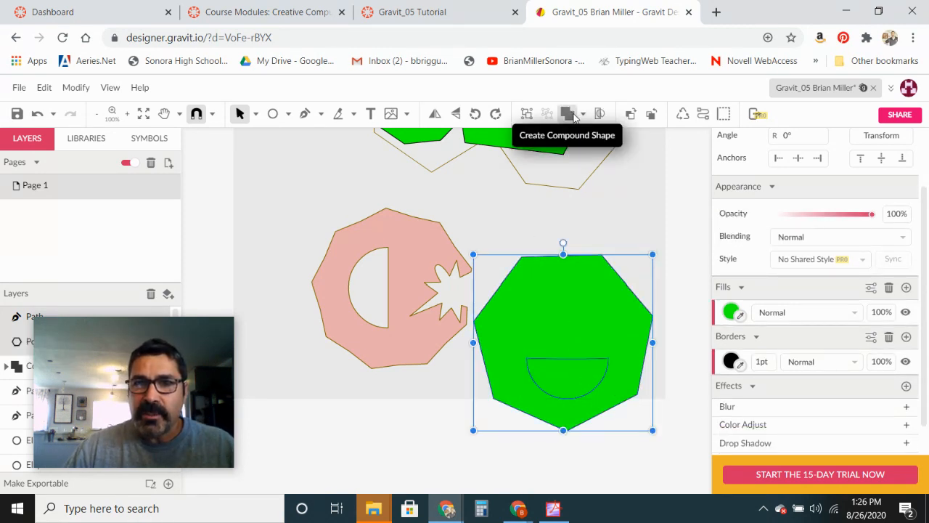
click(582, 114)
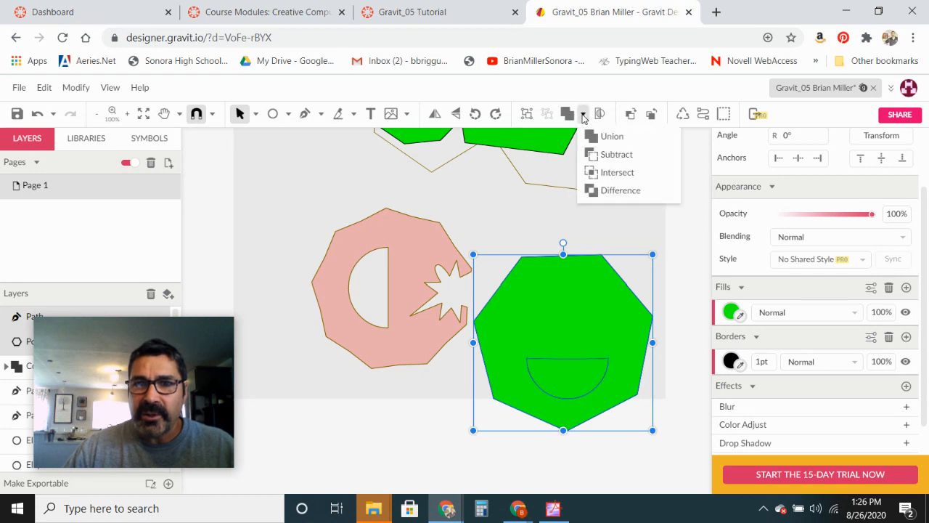
click(607, 160)
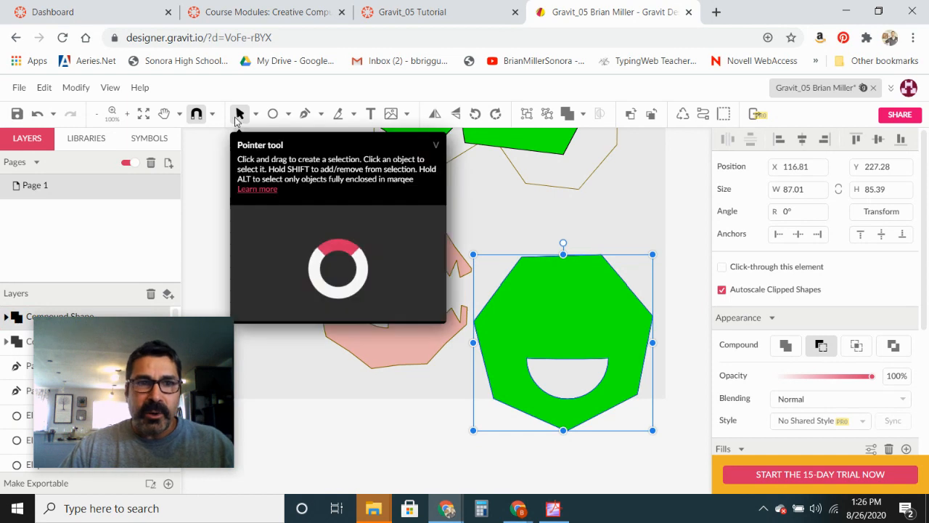
drag(550, 297, 591, 277)
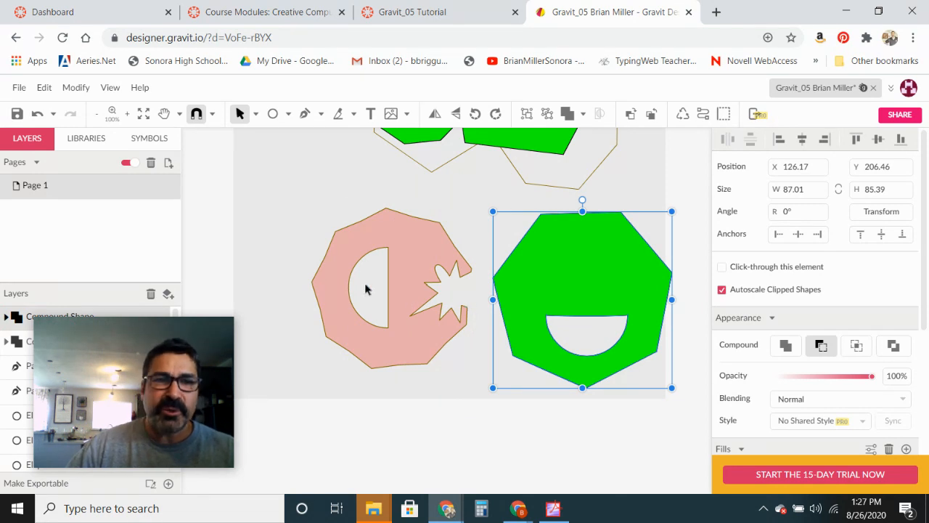
- Draw a star about 50 by 50 beside the pink shape and set its points to 6
click(288, 119)
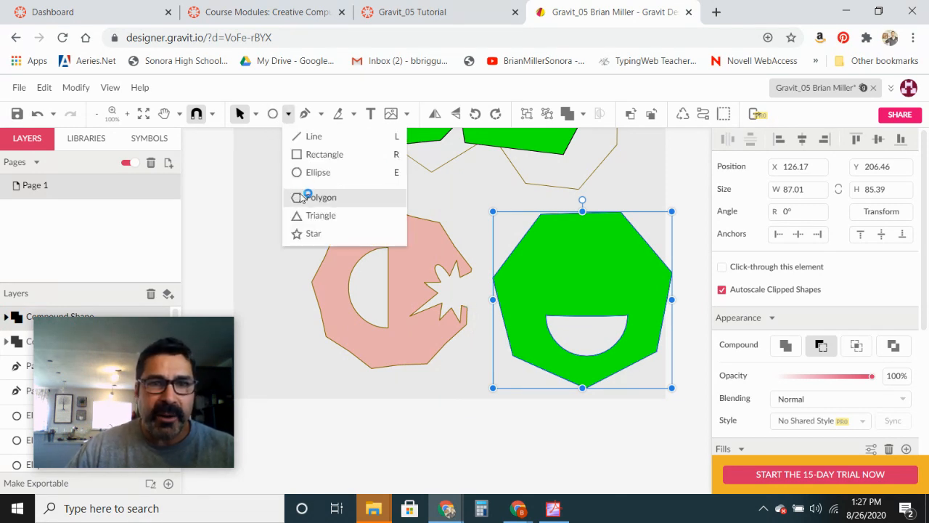
click(309, 234)
drag(283, 236, 312, 265)
drag(284, 233, 330, 238)
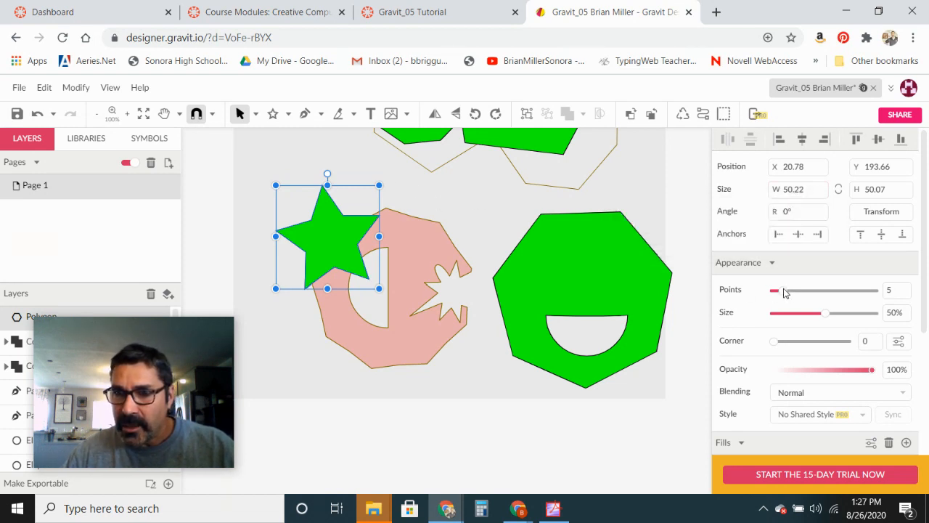
drag(787, 293, 790, 294)
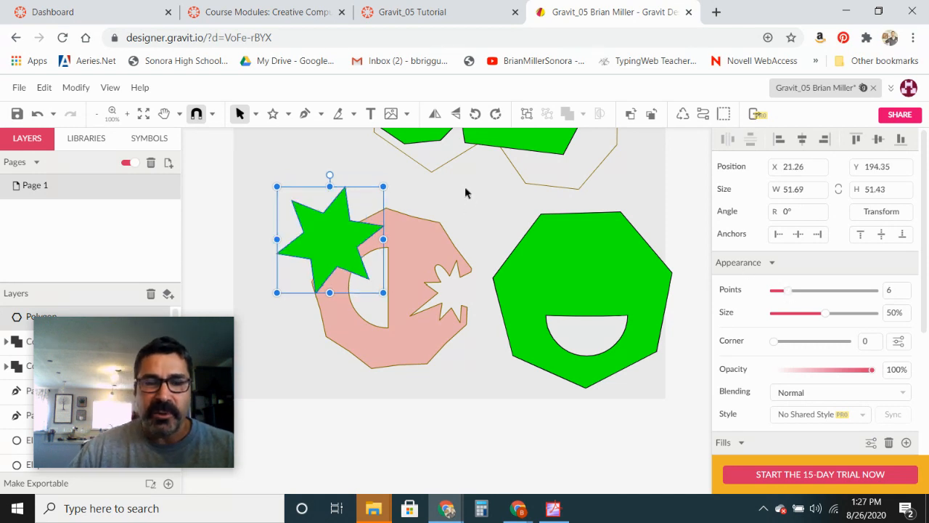
- With the Subselect tool, pull an inner anchor inward to thin the star's spikes to 31% size
click(255, 115)
click(278, 153)
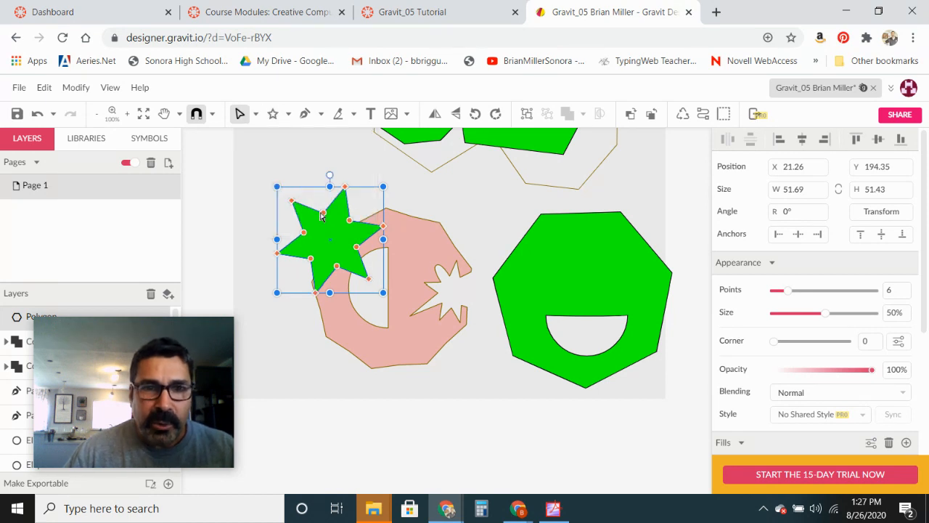
drag(321, 216, 331, 228)
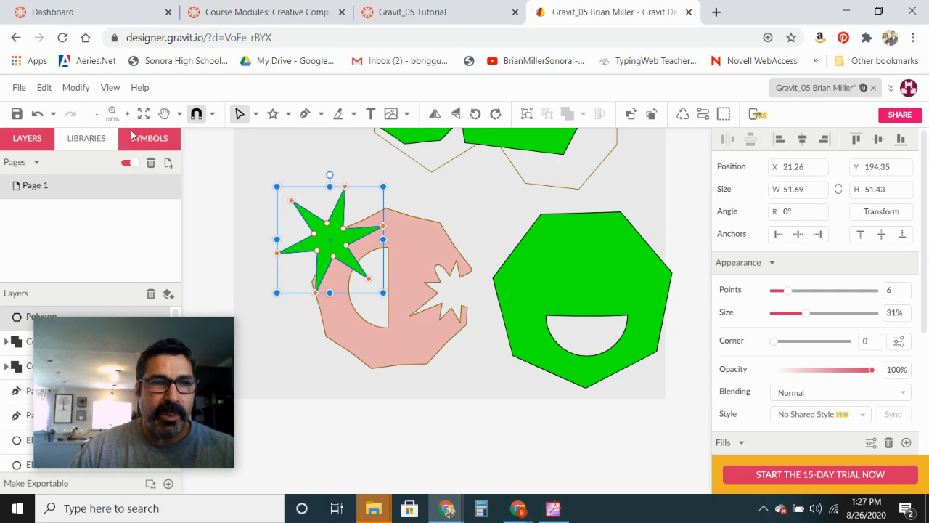
- Convert the star to a path
click(75, 87)
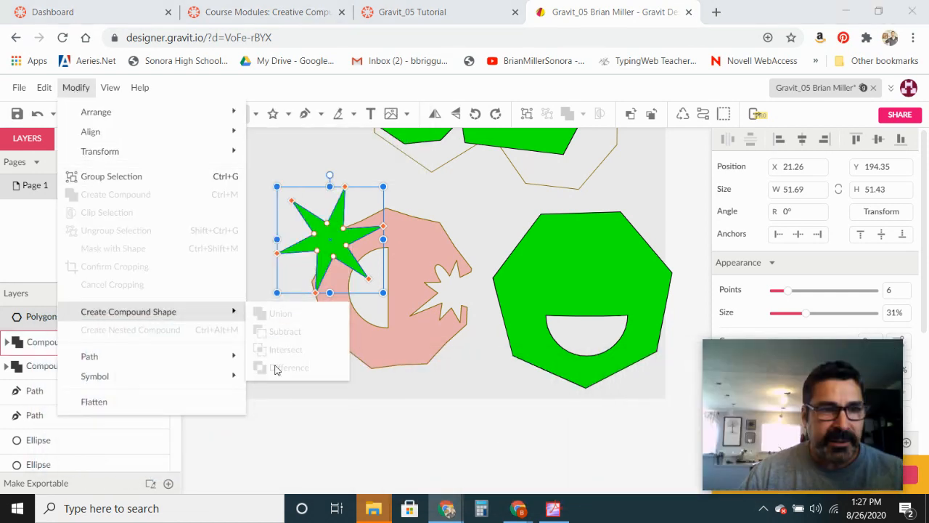
mouse_move(104, 362)
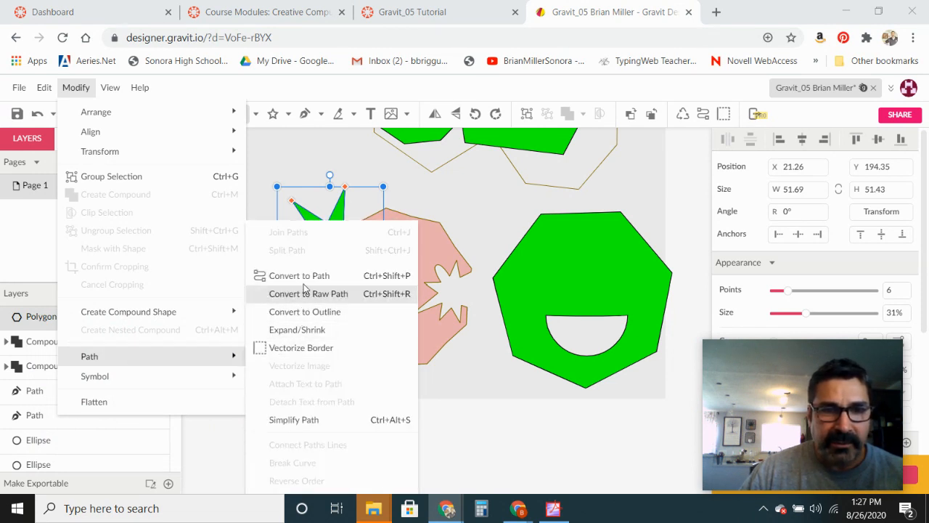
click(305, 280)
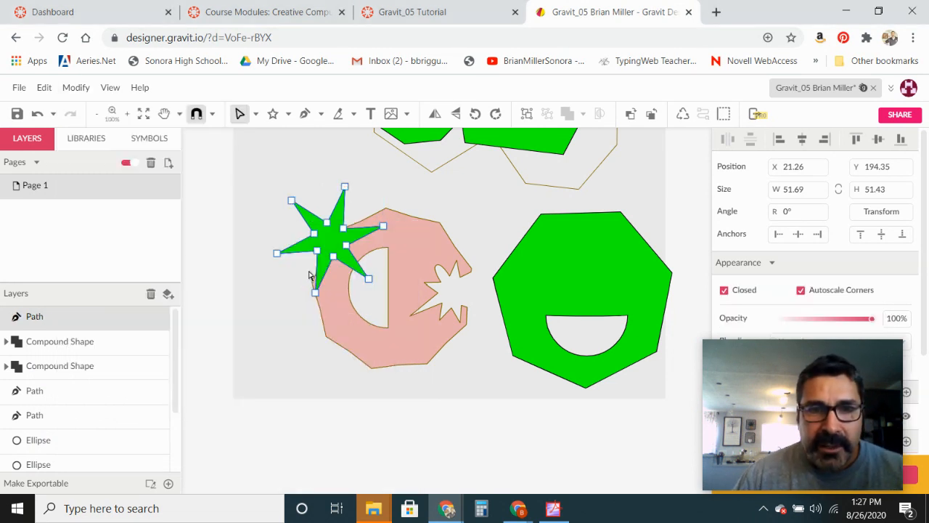
click(240, 114)
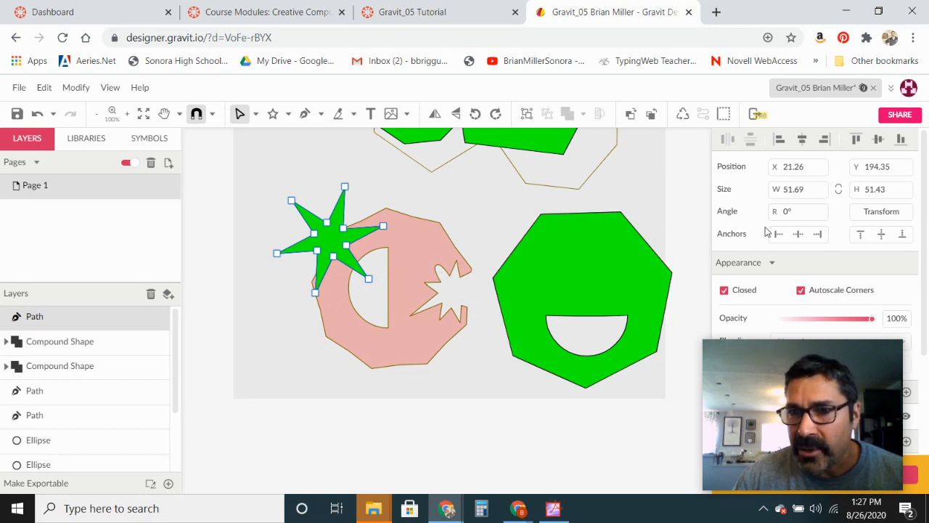
mouse_move(776, 368)
drag(776, 368, 118, 346)
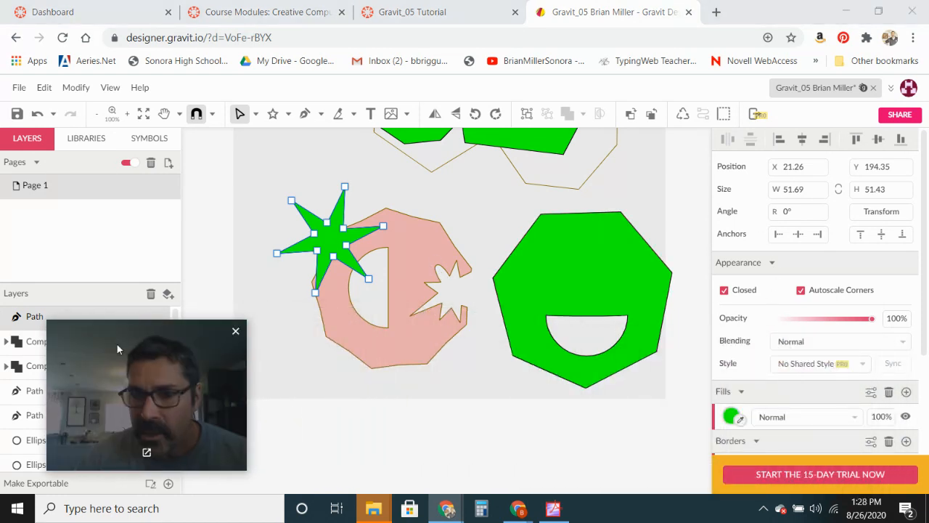
- Set the star path's top, right and lower-right anchors to Mirrored, Disconnected and Asymmetric joints
click(344, 187)
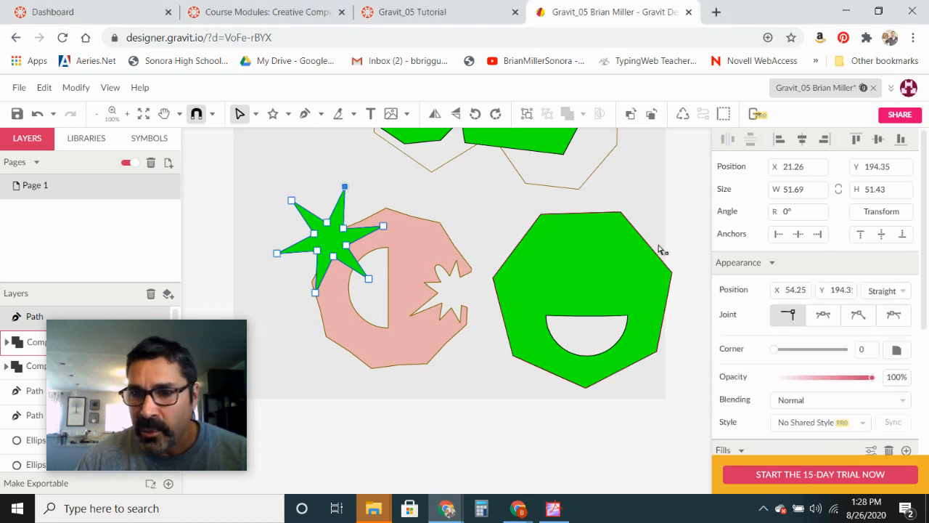
click(828, 320)
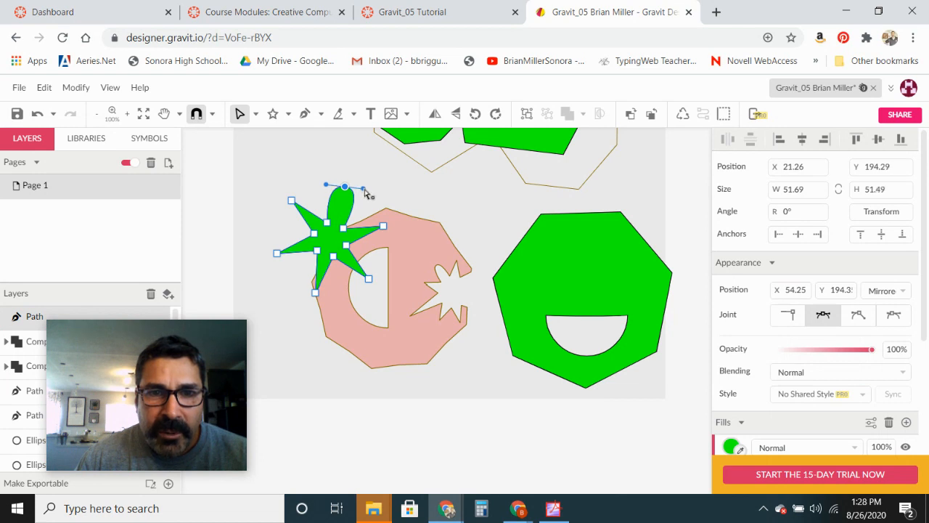
click(383, 226)
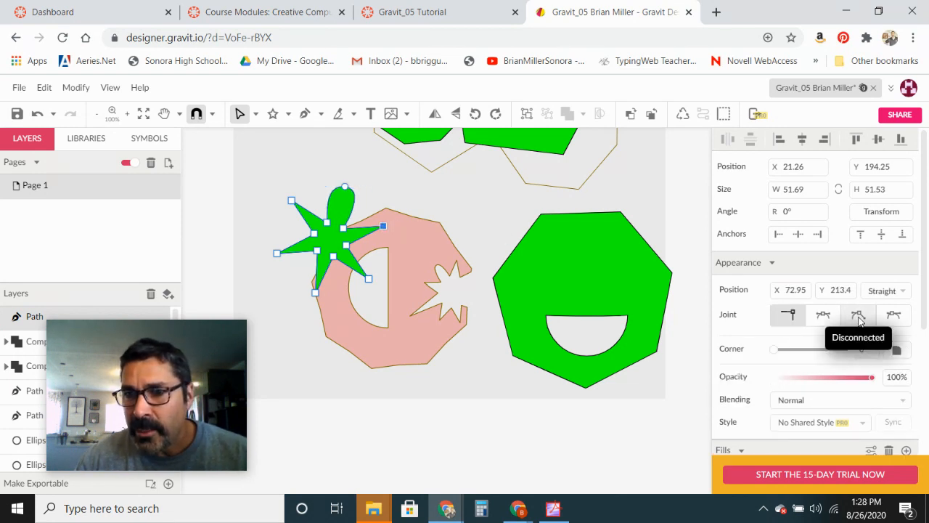
click(859, 322)
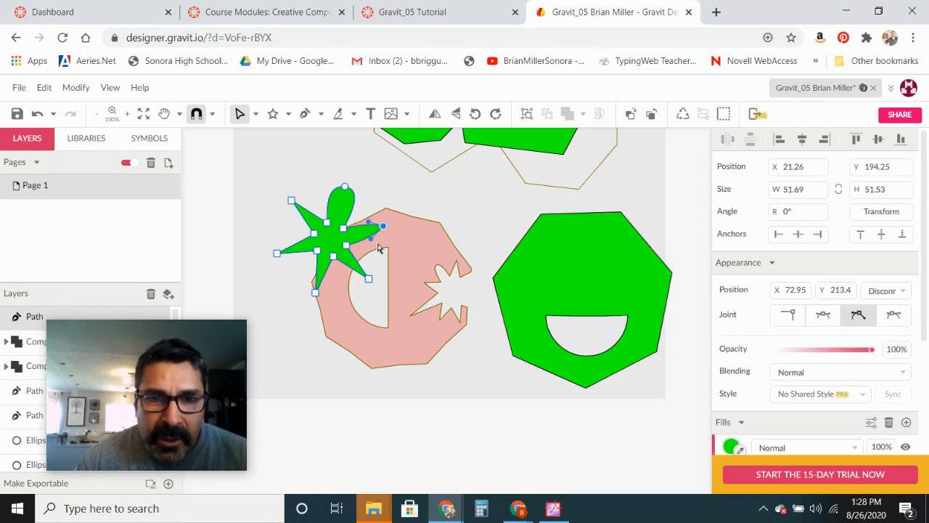
click(368, 281)
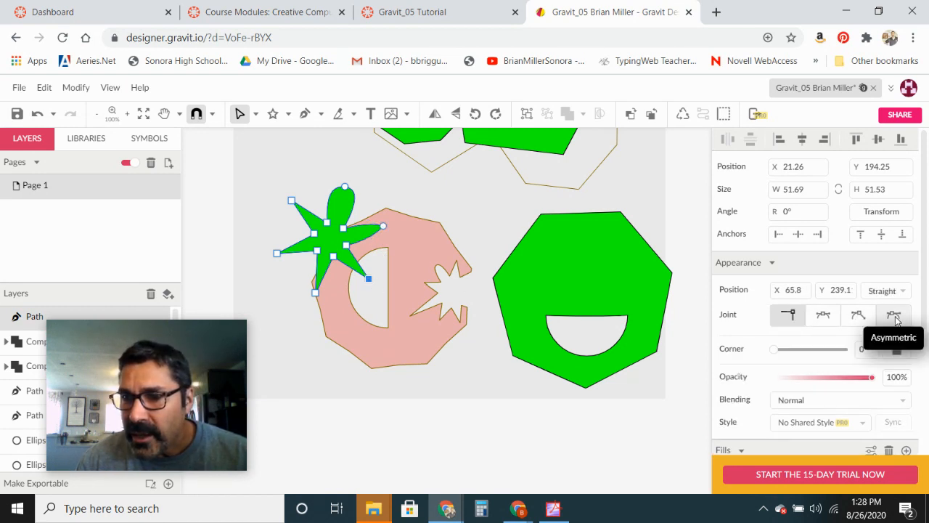
click(895, 317)
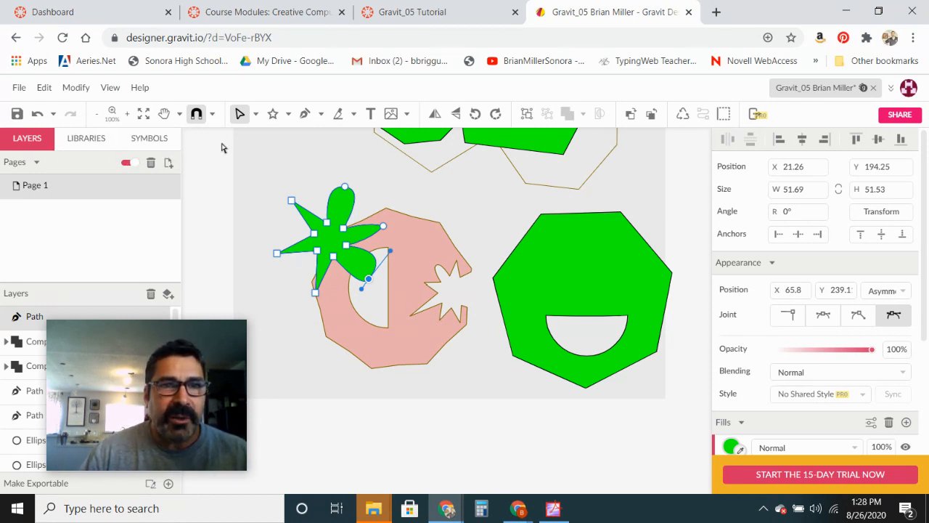
- Move the star onto the green heptagon's upper left and subtract it from the heptagon to cut an eye
click(257, 116)
click(275, 137)
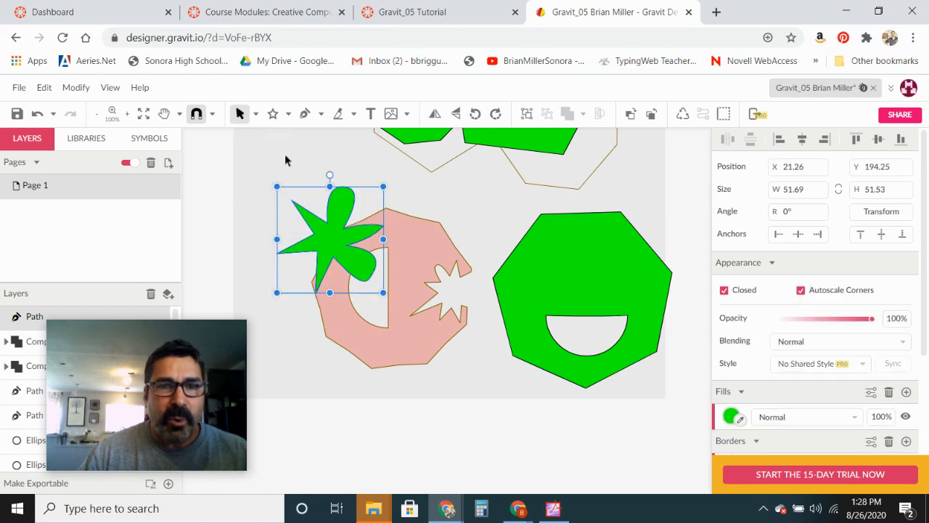
drag(329, 237, 508, 270)
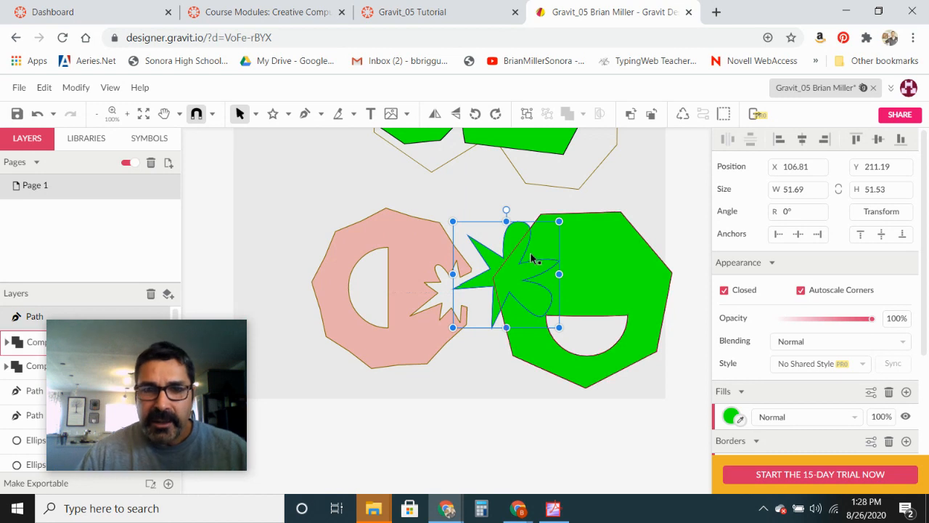
click(597, 269)
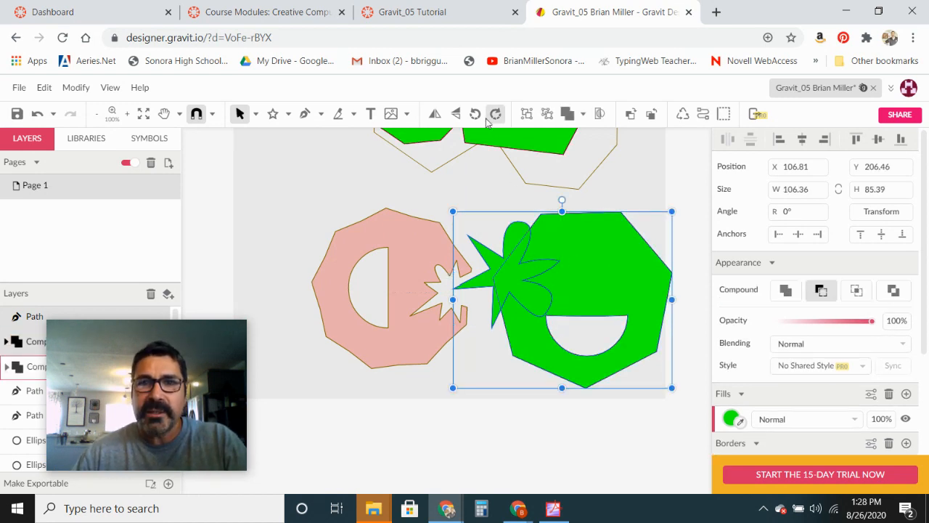
click(582, 117)
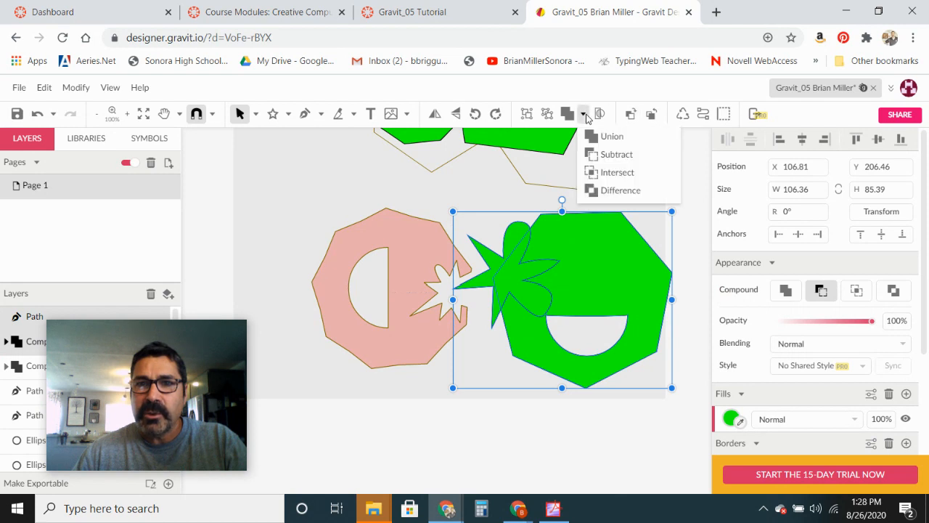
click(616, 154)
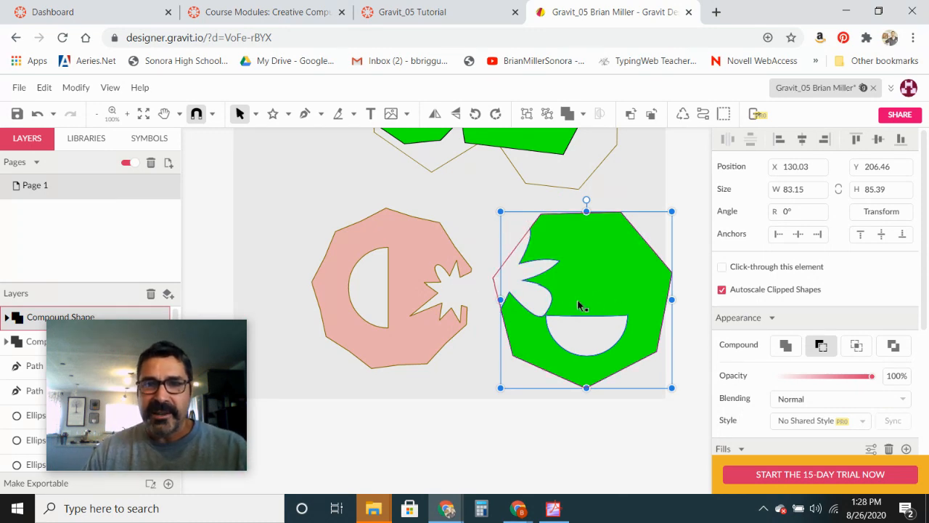
- Compare the drawing with the original smiley and save the document
scroll(570, 301, up, 3)
scroll(570, 302, up, 5)
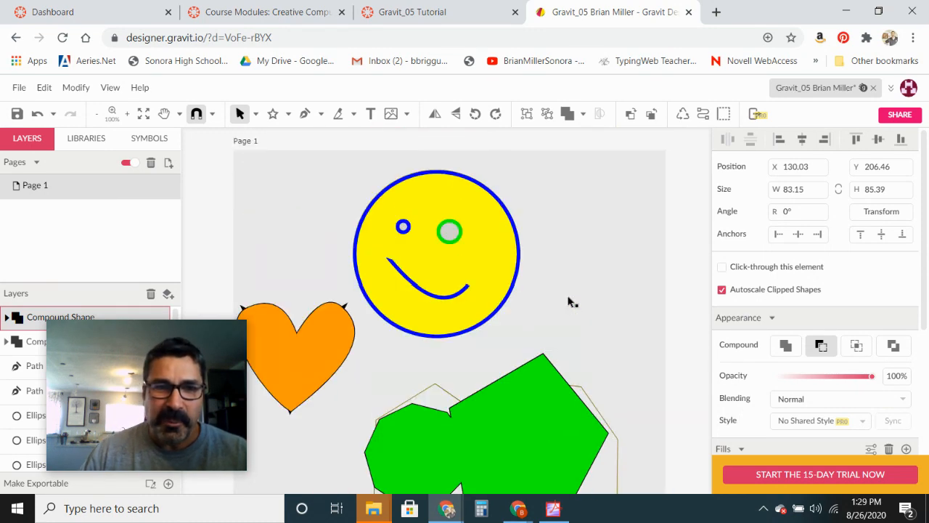
scroll(545, 288, down, 3)
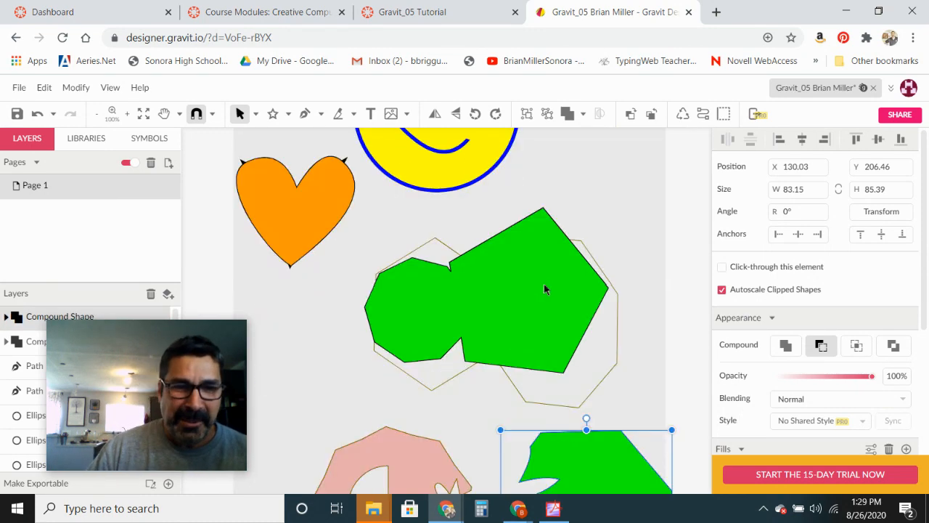
scroll(484, 280, down, 2)
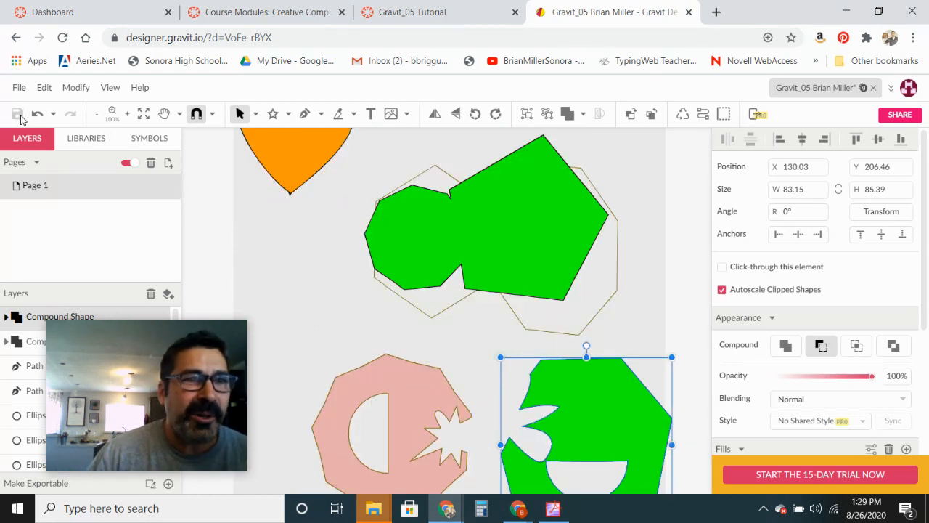
click(17, 114)
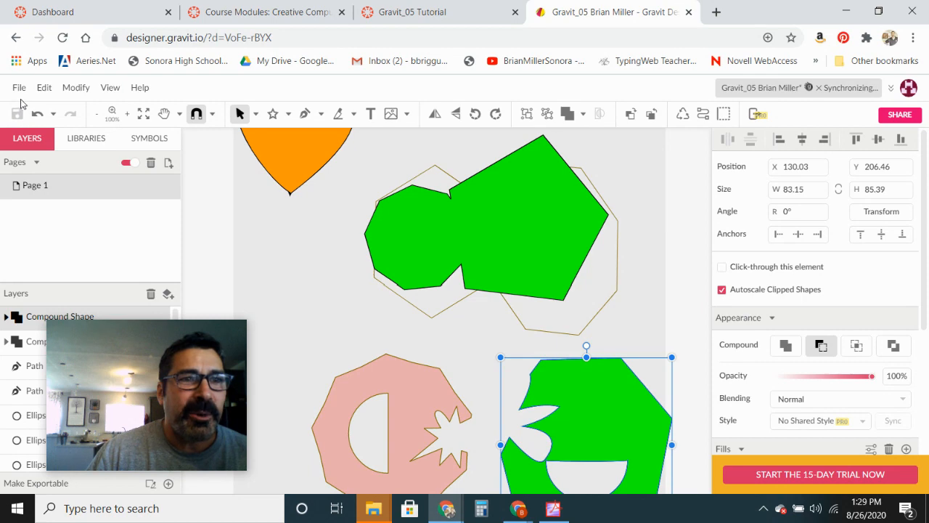
- Open the Share File dialog and copy the file's sharing link
click(19, 87)
drag(85, 335, 547, 303)
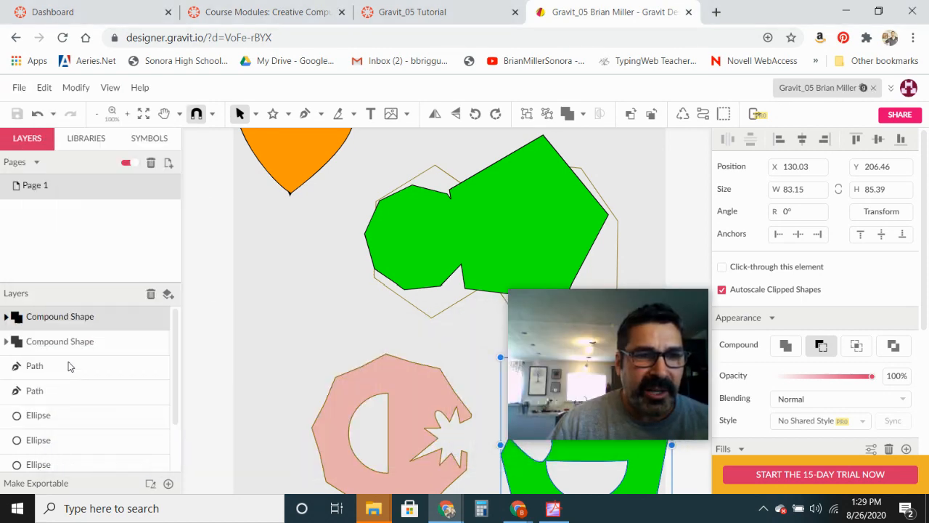
click(70, 361)
drag(592, 319, 805, 359)
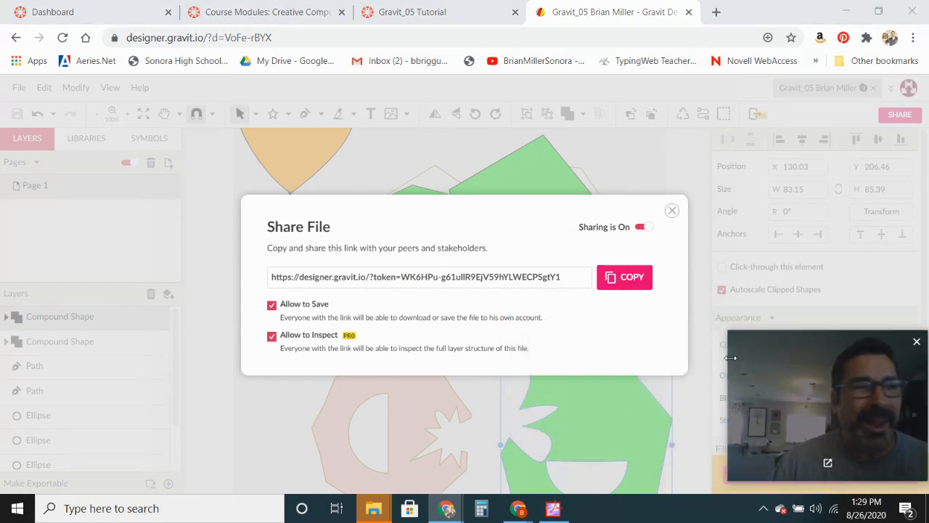
click(631, 287)
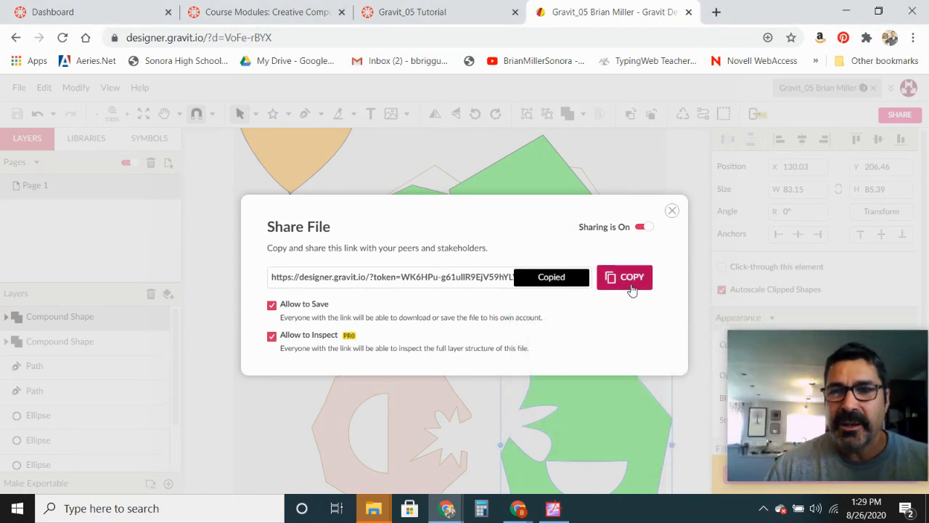
- Switch to the Gravit_05 Tutorial assignment page and submit the copied sharing link as a Website URL
click(427, 22)
click(637, 160)
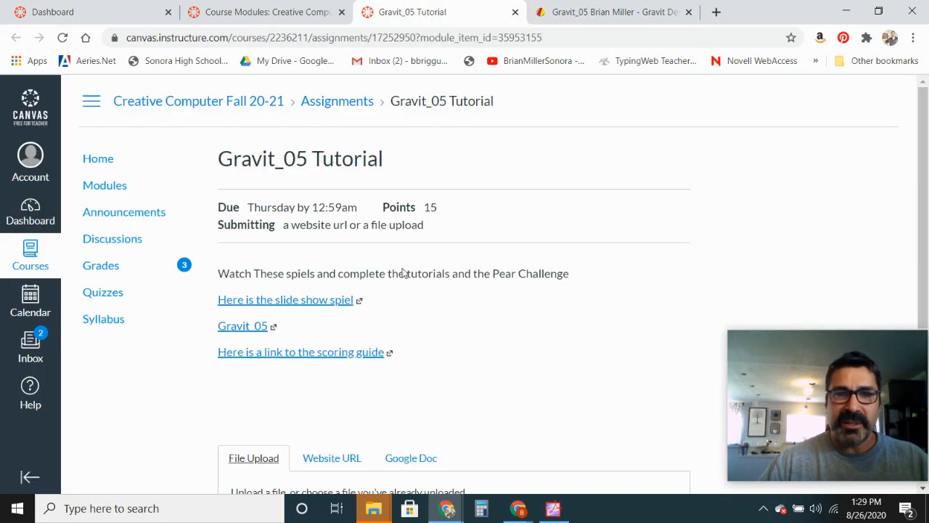
scroll(384, 334, down, 1)
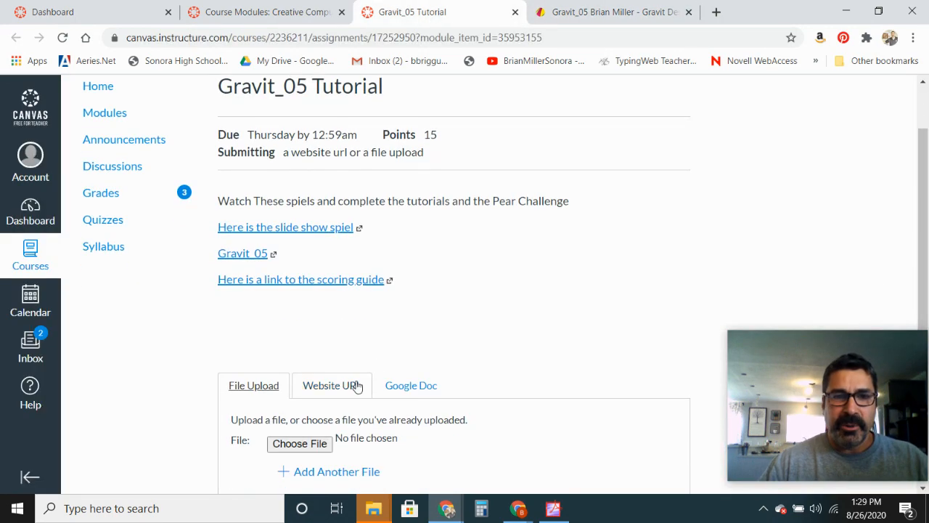
click(348, 384)
click(312, 445)
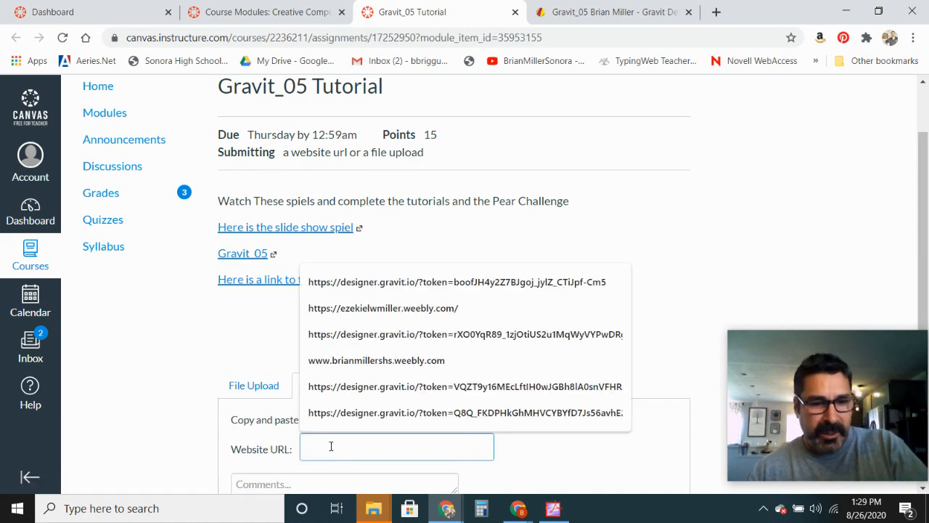
key(ctrl+v)
scroll(389, 434, down, 2)
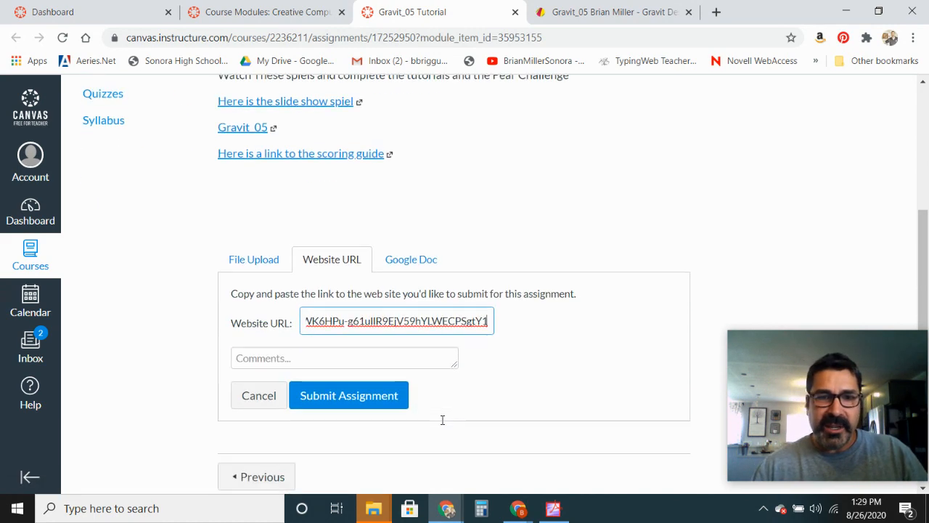
click(360, 377)
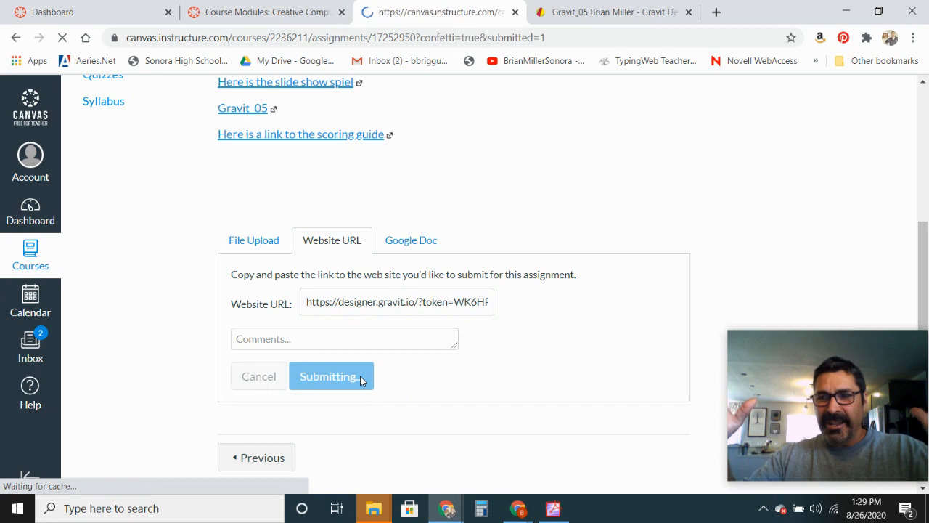